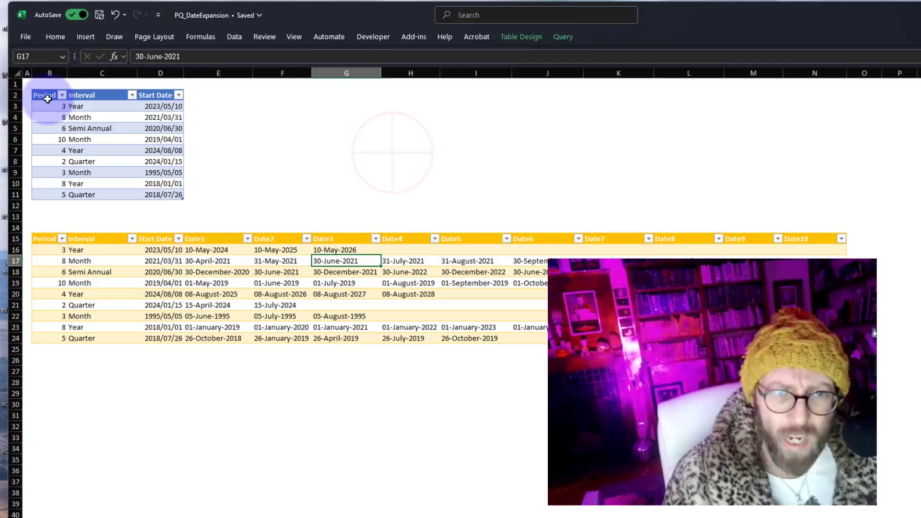
- Examine the Period, Interval and Start Date columns of the source table and the Date1 to Date10 headers of the result table
drag(47, 99, 47, 185)
drag(175, 122, 180, 186)
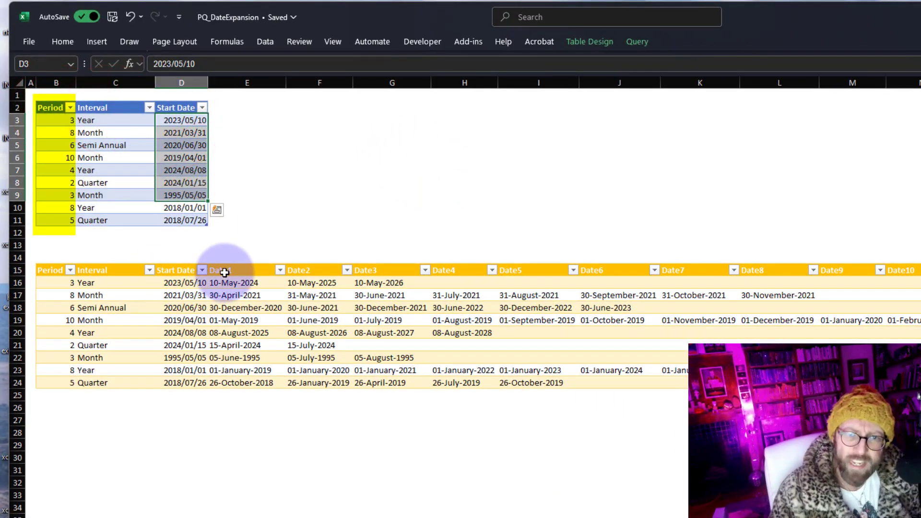
mouse_move(222, 270)
mouse_down()
mouse_move(454, 256)
mouse_move(877, 267)
mouse_up()
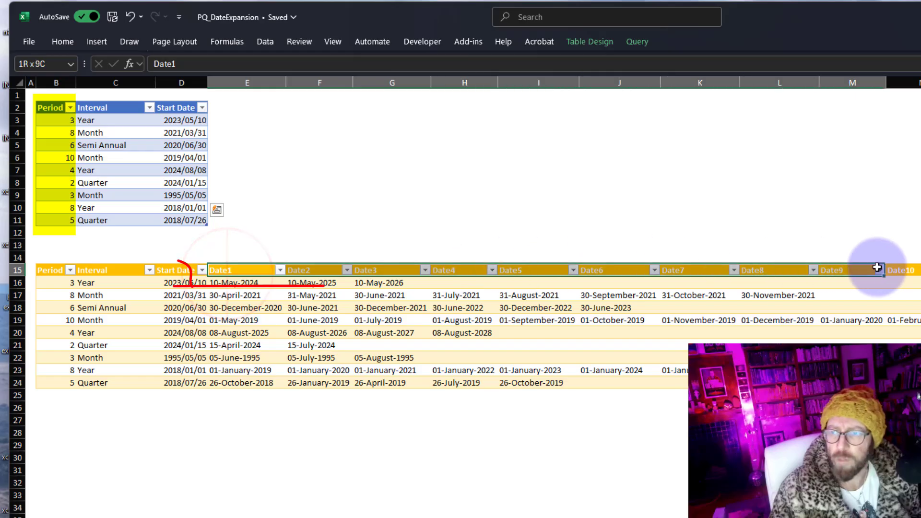
click(58, 101)
drag(56, 108, 55, 225)
click(109, 184)
drag(106, 118, 108, 221)
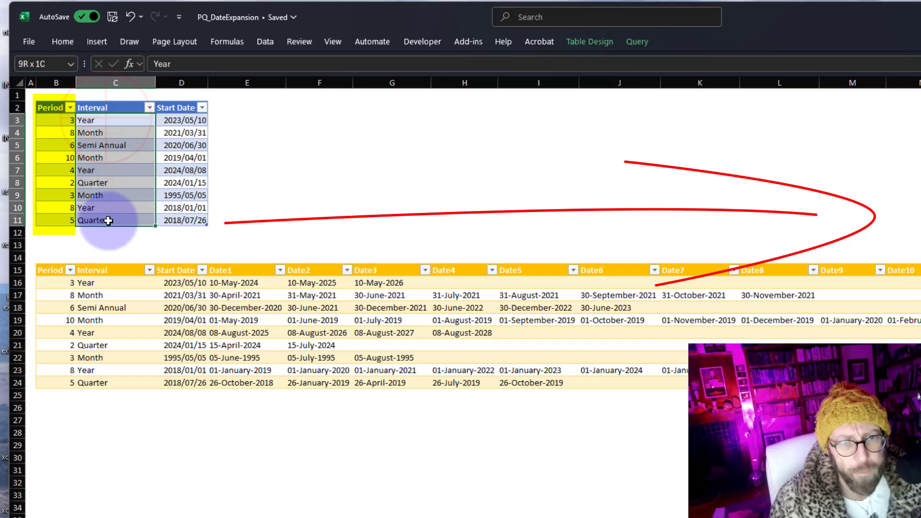
click(353, 291)
click(112, 149)
click(118, 121)
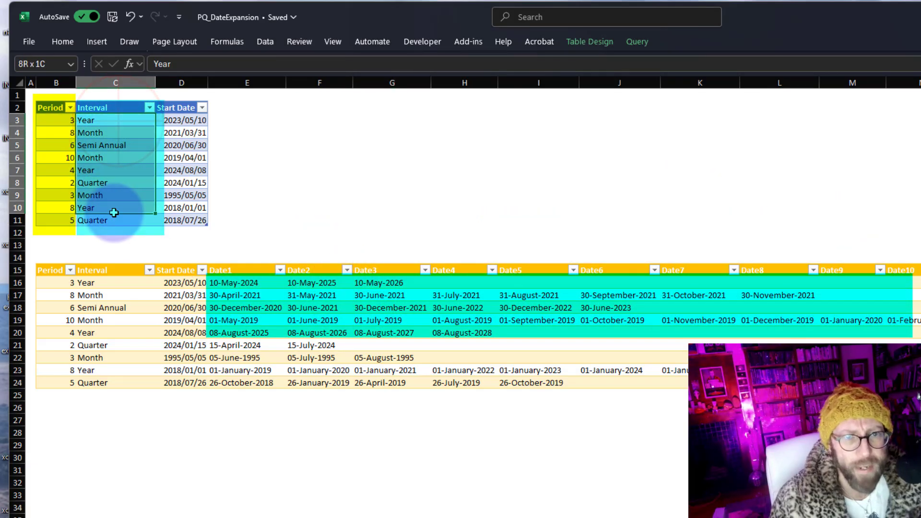
- Compare the start dates with the expanded dates in the first two rows of the result table
drag(166, 119, 180, 176)
drag(248, 281, 558, 281)
click(350, 316)
drag(230, 281, 396, 289)
click(280, 310)
drag(224, 295, 752, 294)
click(643, 332)
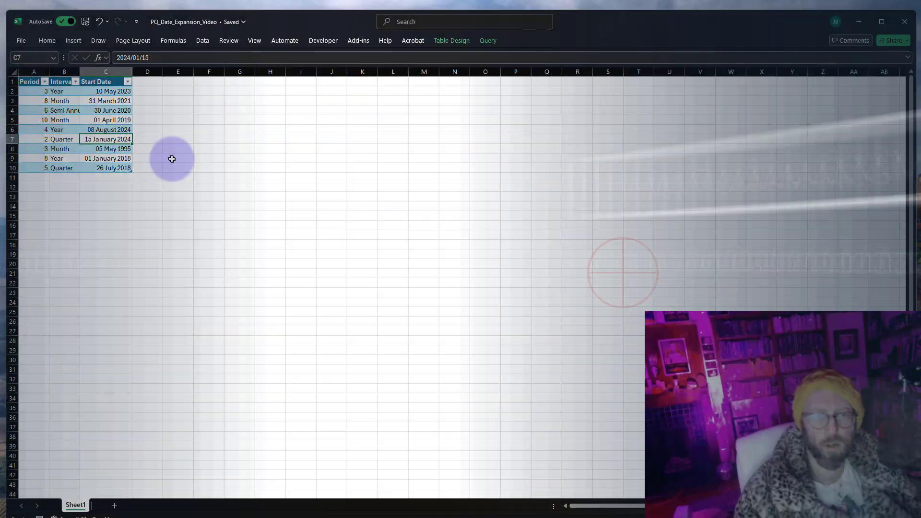
- Load the Period, Interval and Start Date table into the Power Query Editor
click(105, 123)
click(199, 39)
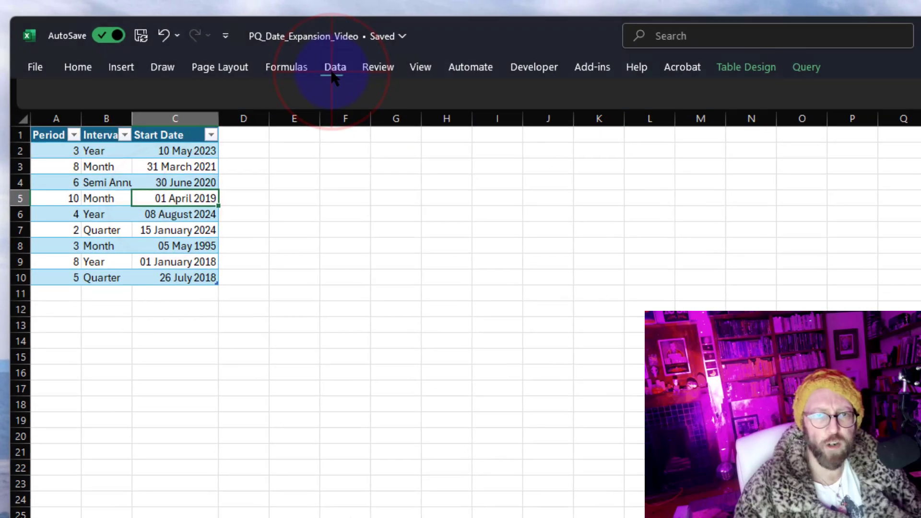
click(129, 135)
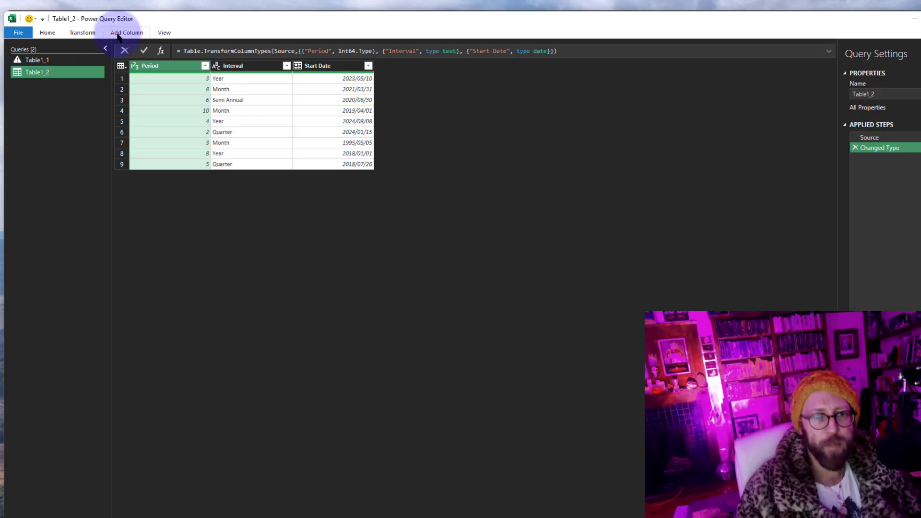
- Add a custom column named Custom with the formula Date.AddMonths([Start Date],12)
click(118, 32)
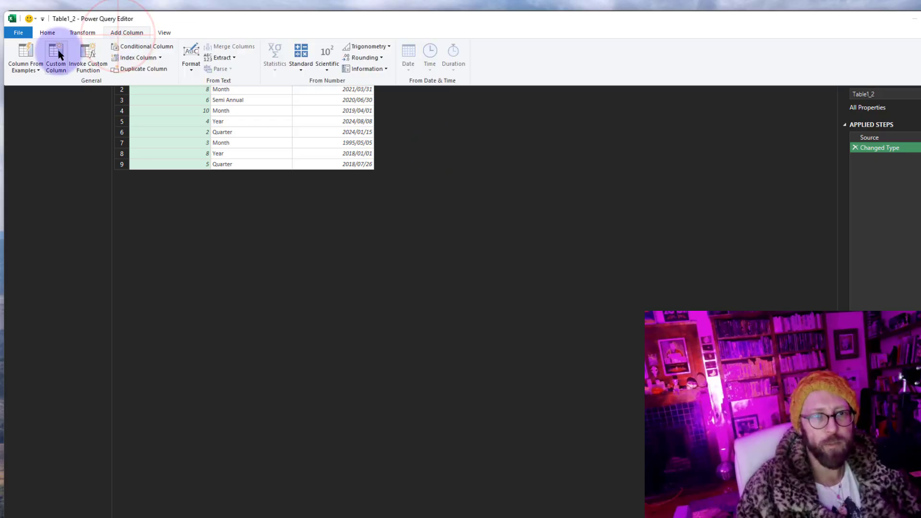
click(59, 50)
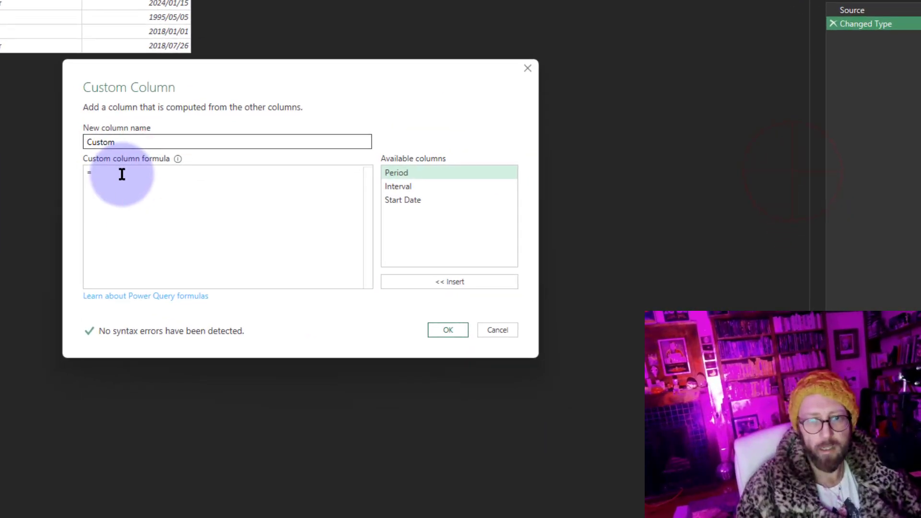
click(120, 178)
text(date)
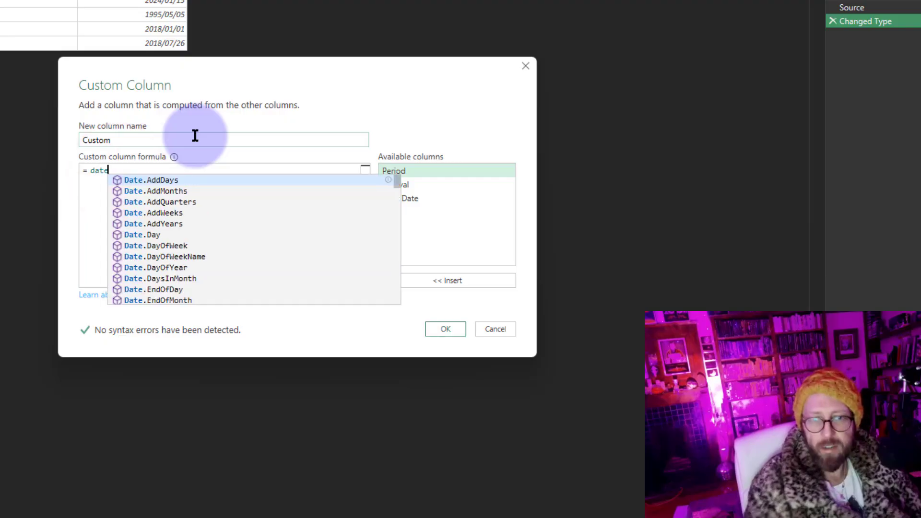
text(.)
key(Down)
key(Tab)
text(()
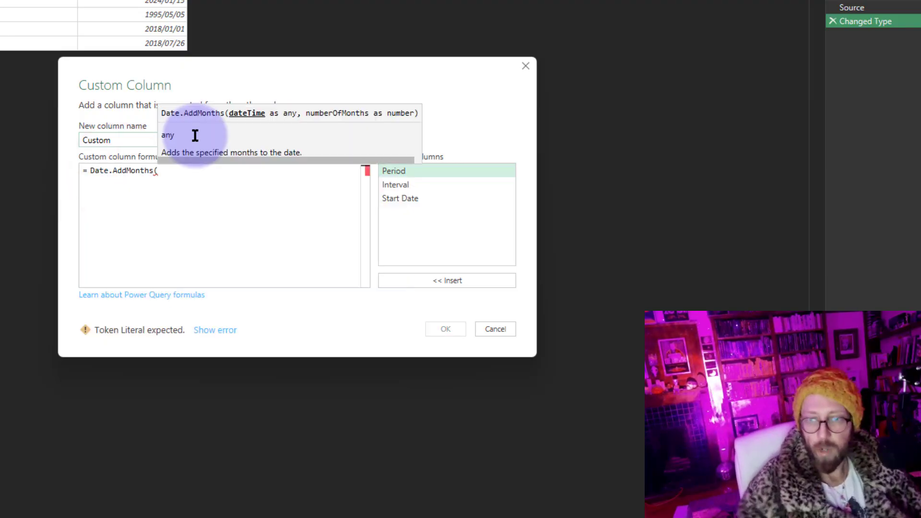
double_click(398, 198)
text(,)
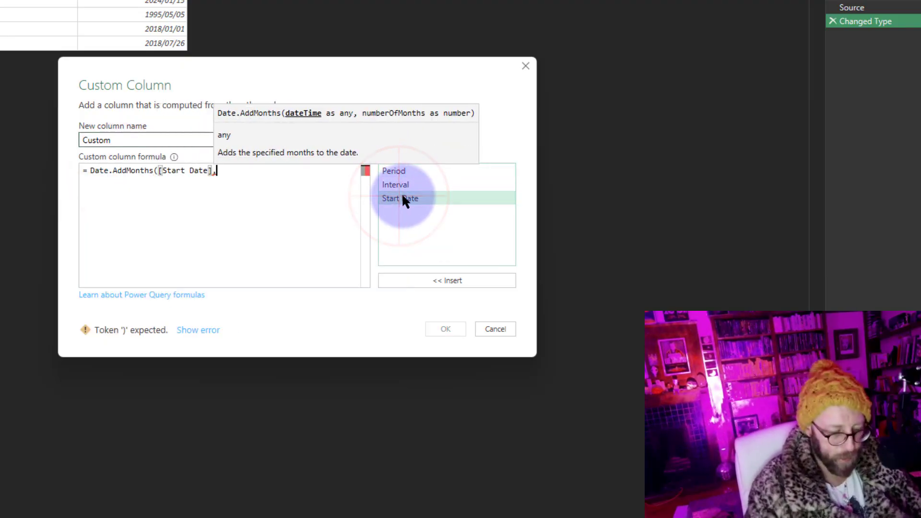
text(12))
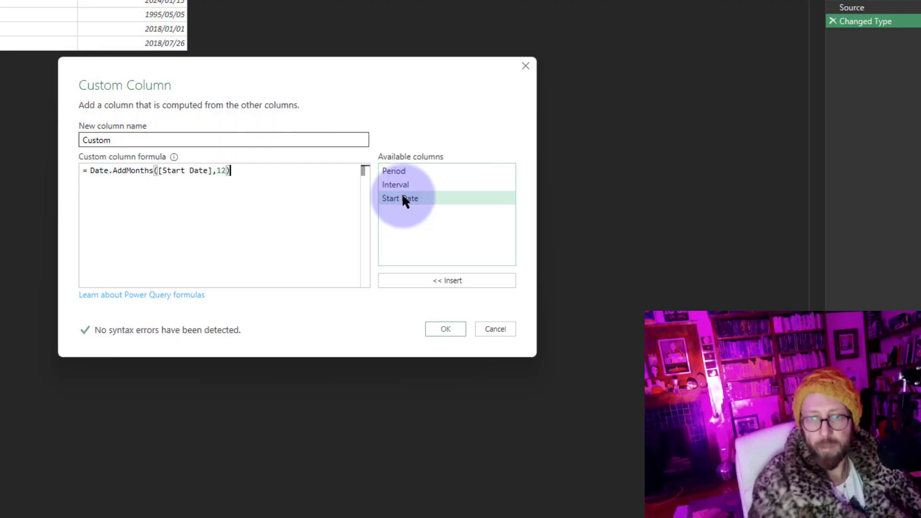
triple_click(238, 171)
click(446, 329)
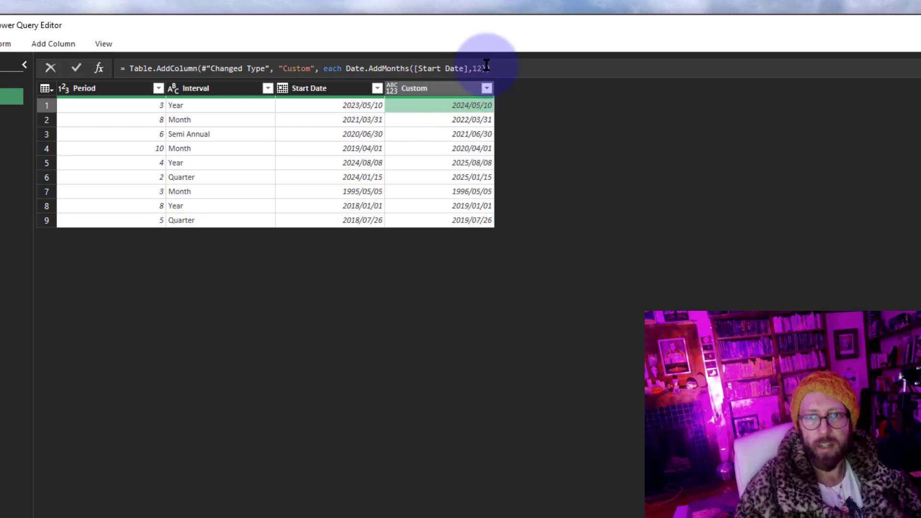
- Review the Date.AddMonths arguments in the formula and delete the custom column's query step
click(348, 68)
drag(447, 71, 481, 68)
click(499, 68)
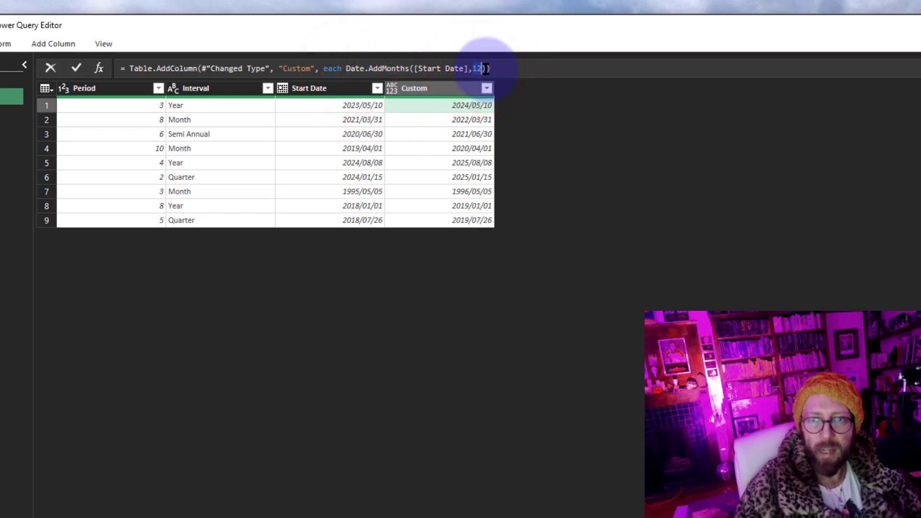
click(795, 164)
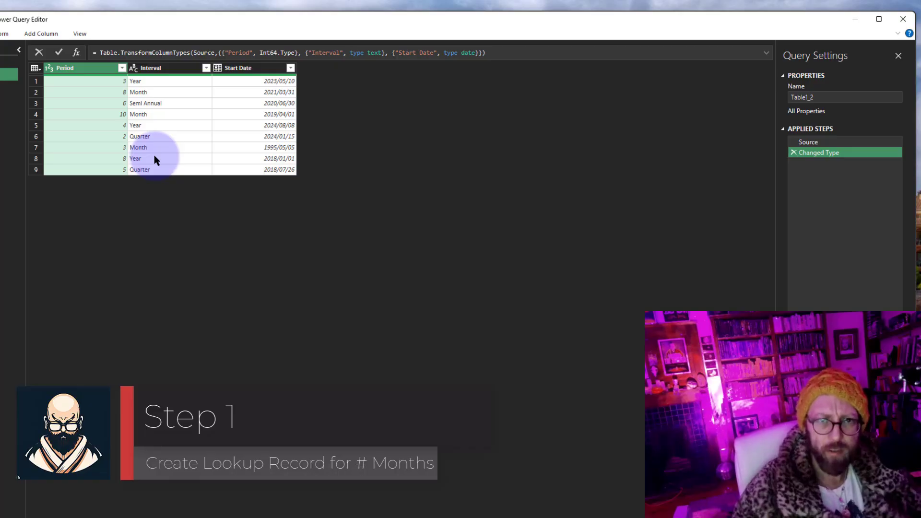
- Add a query step containing the lookup record ([Year = 12, Month = 1, Semi Annual = 6, Quarter = 3])
click(78, 53)
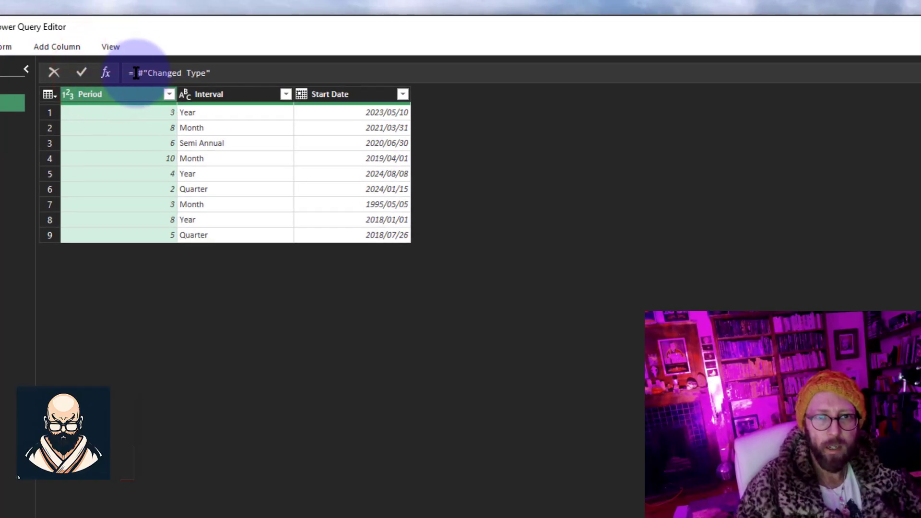
drag(139, 72, 672, 45)
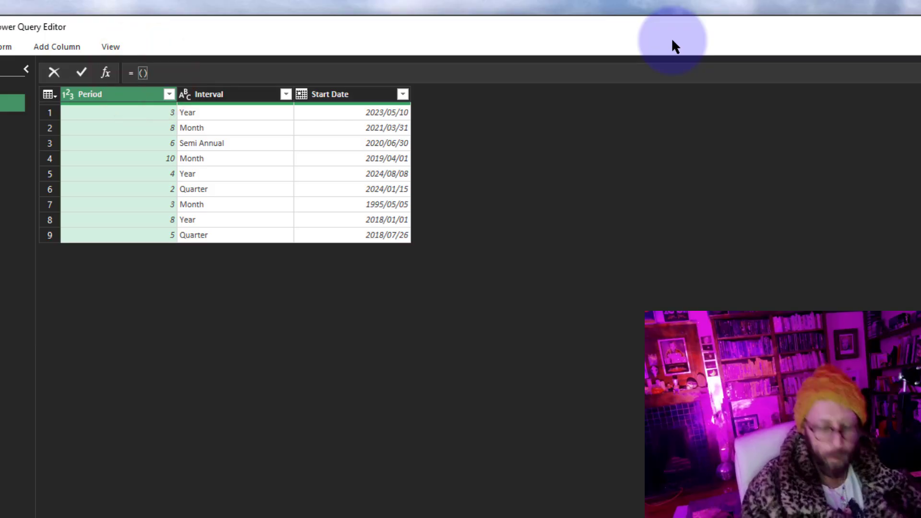
text(([)
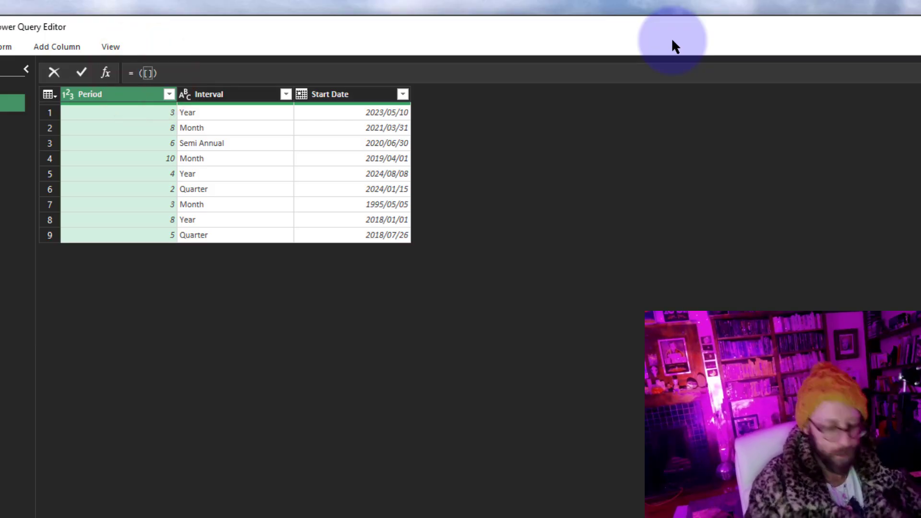
text(Year = 12, Month = 1)
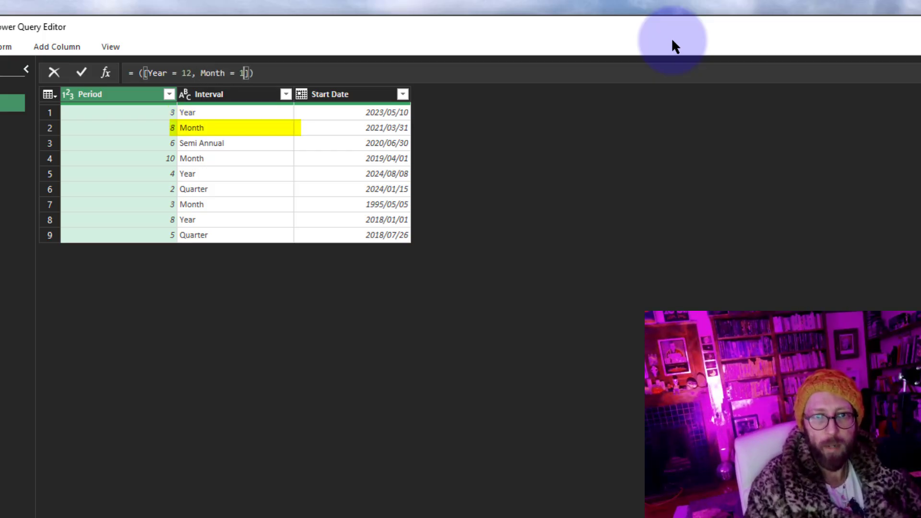
text(, Semi Annual = 6,)
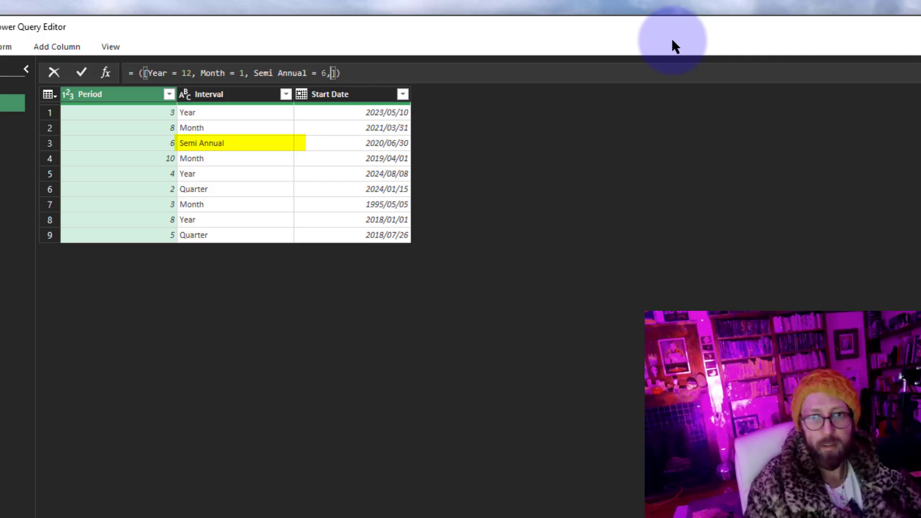
text( Quarter = 3)
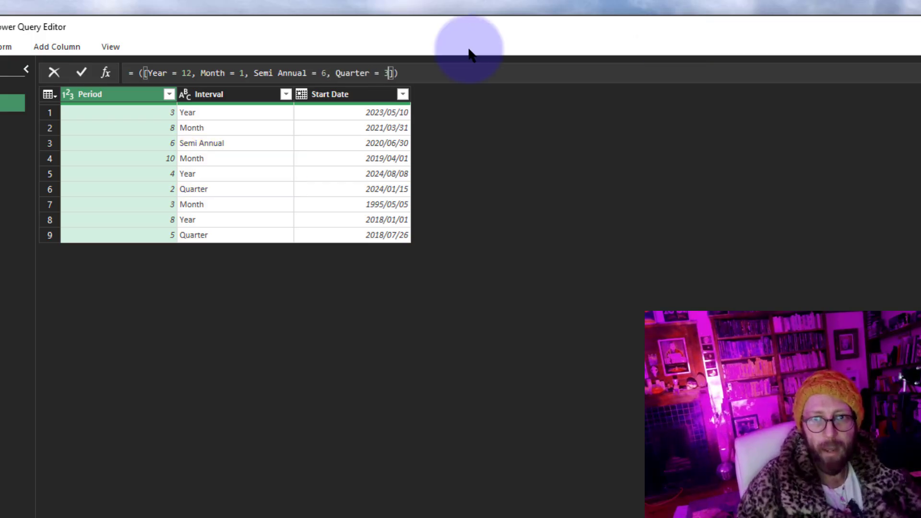
click(438, 71)
key(Return)
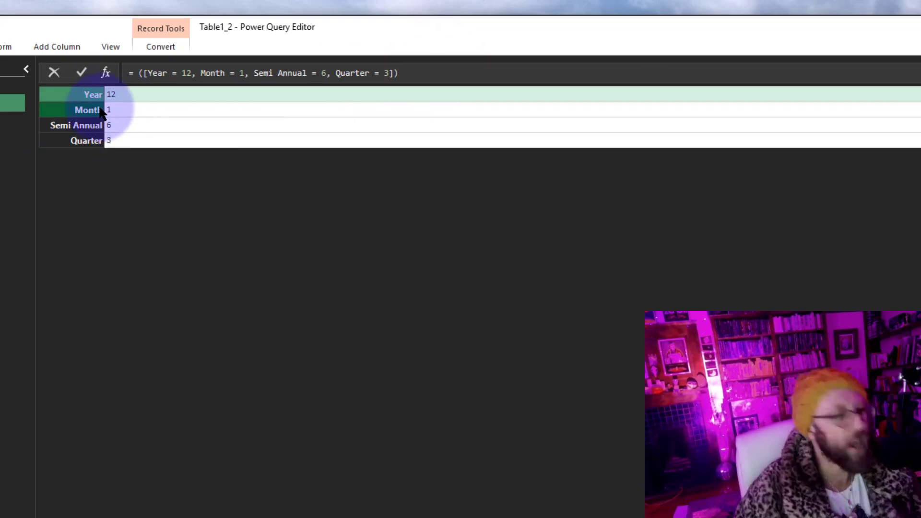
- Rename the record step PeriodMonths and add a new query step that refers back to #"Changed Type"
key(F2)
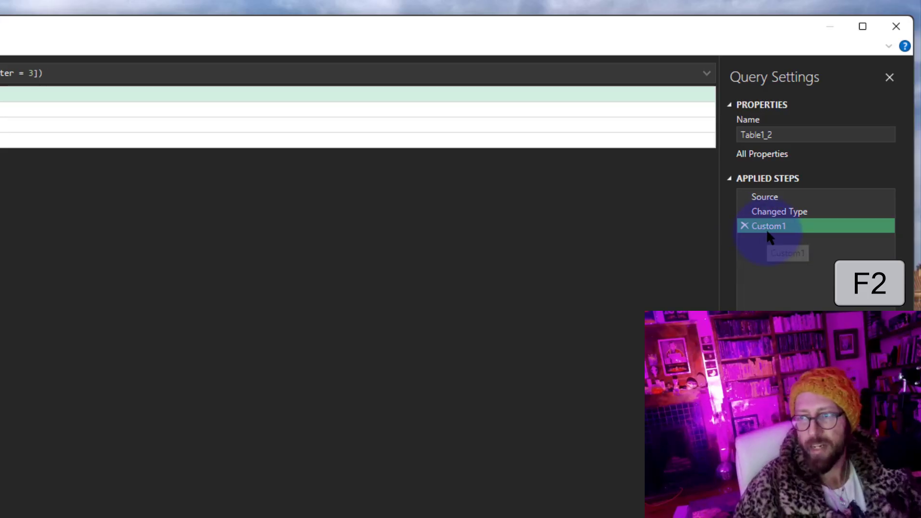
click(767, 229)
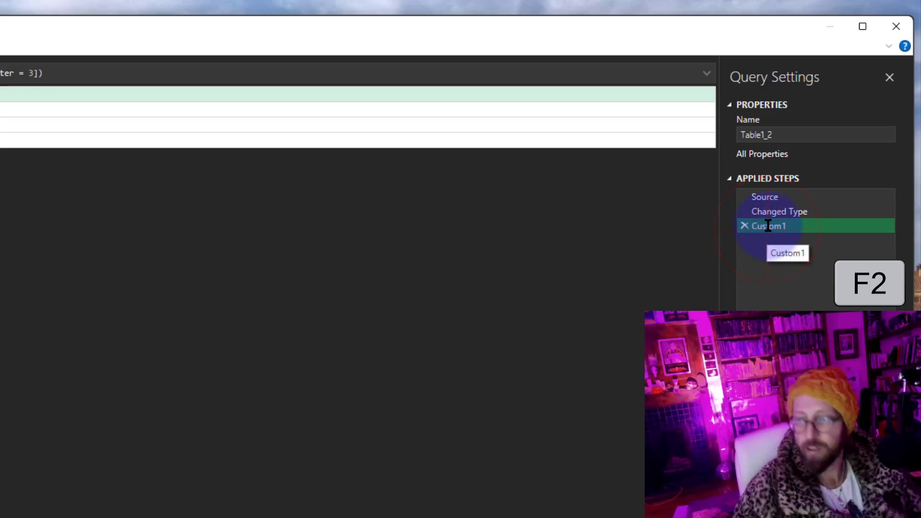
text(PeriodMonths)
key(Return)
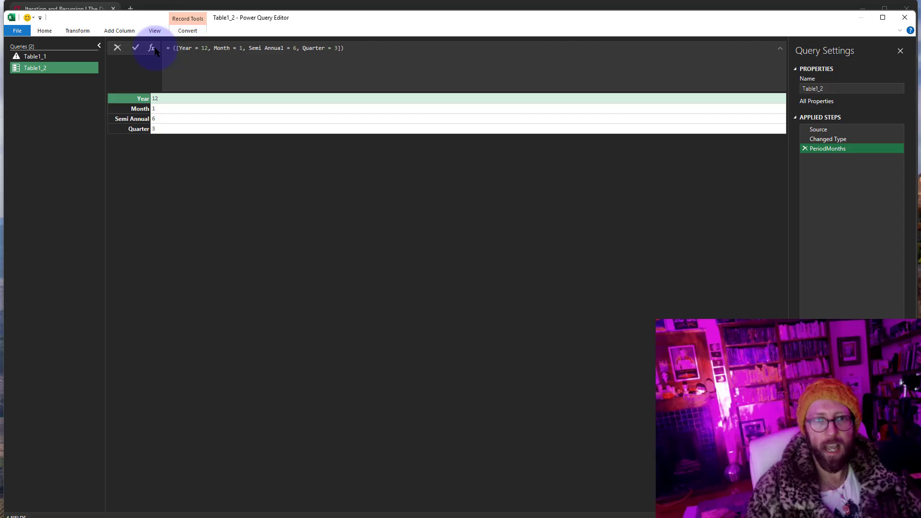
click(153, 48)
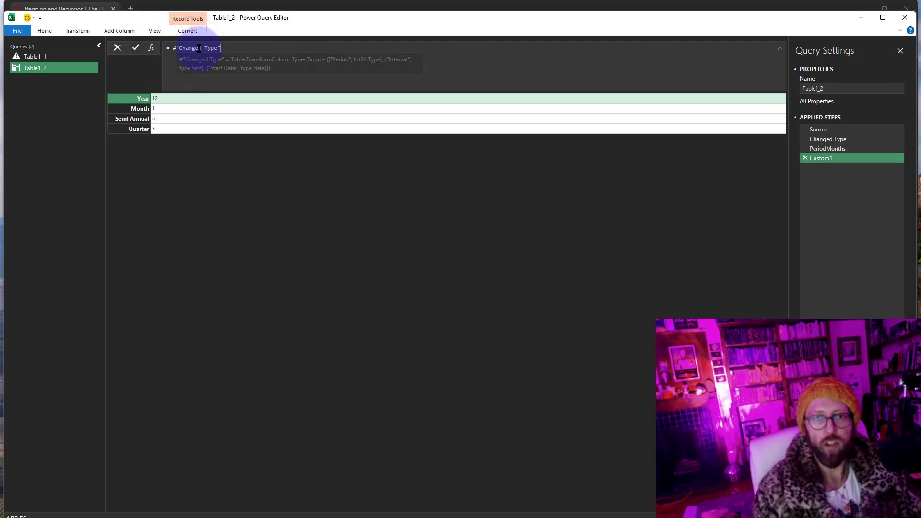
key(Return)
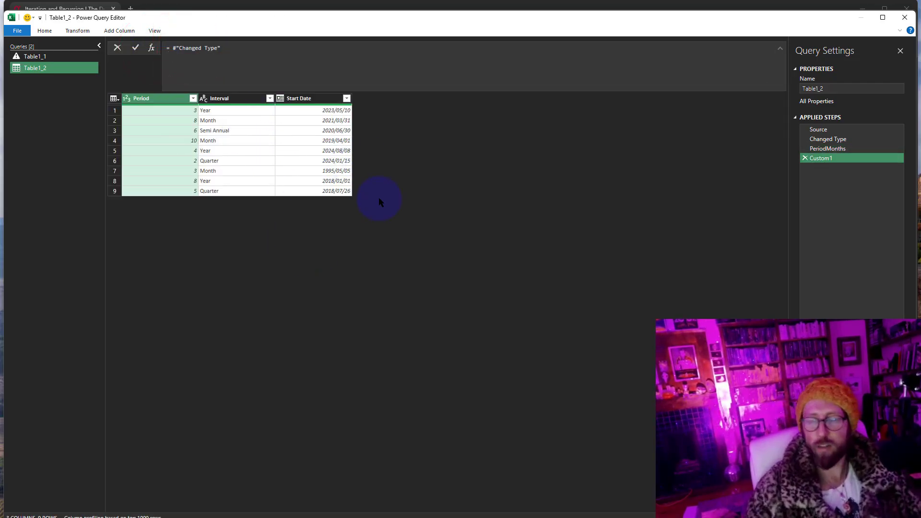
- Switch to the O'Reilly book page in the browser and examine the List.Accumulate syntax with its list, seed and accumulator arguments
key(alt+Tab)
key(alt+Tab)
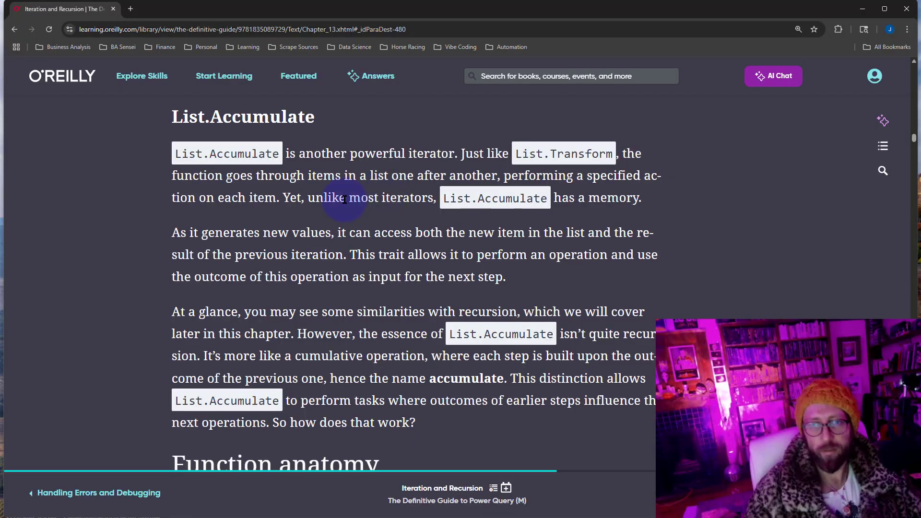
scroll(344, 199, up, 1)
scroll(331, 197, down, 1)
drag(323, 122, 172, 118)
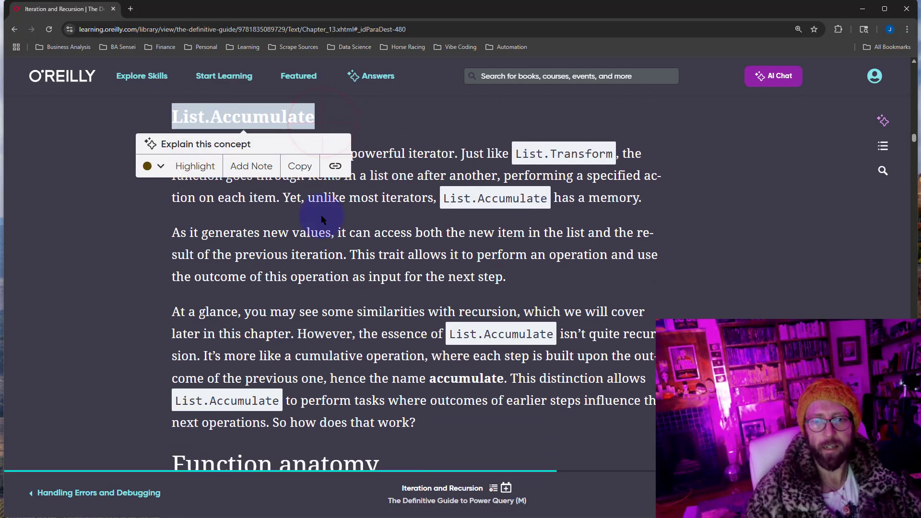
scroll(320, 214, down, 8)
drag(218, 171, 299, 170)
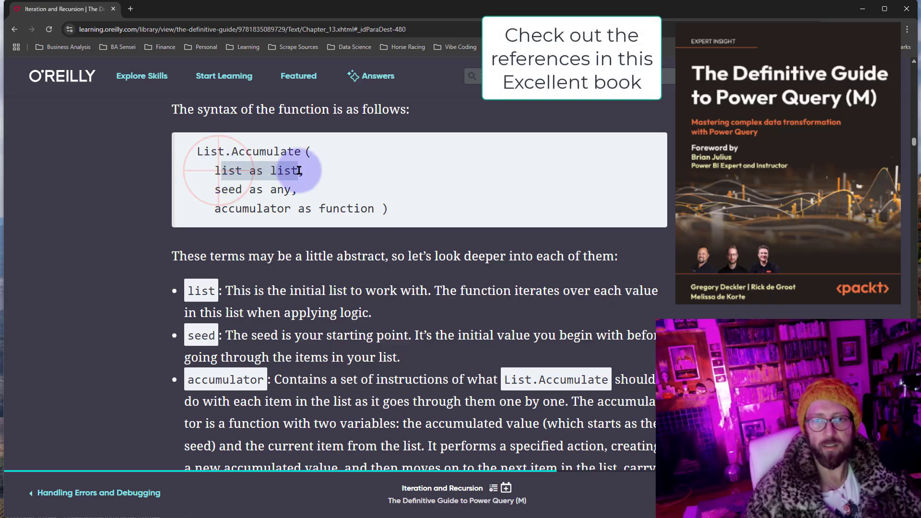
click(381, 180)
drag(217, 184, 291, 185)
click(390, 179)
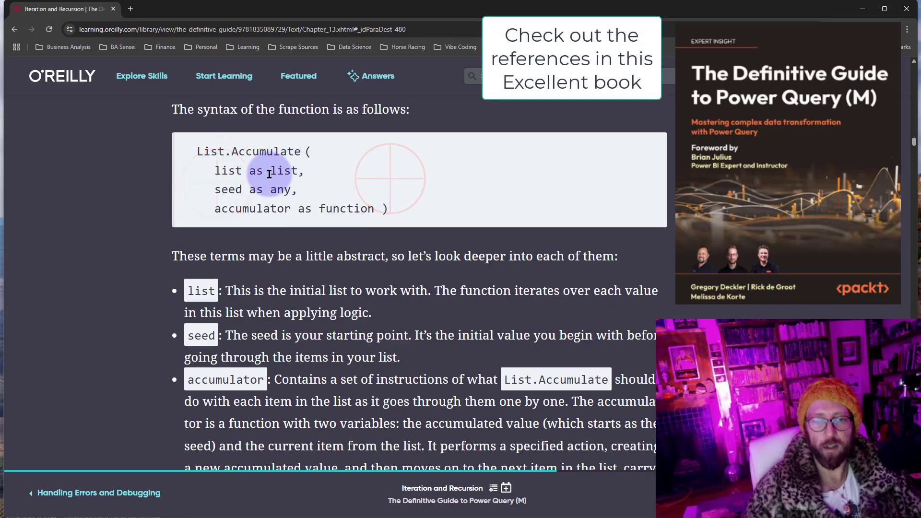
- Examine the List.Accumulate multiplication example and its first argument, the list { 1, 2, 3, 4, 5 }
scroll(316, 221, down, 12)
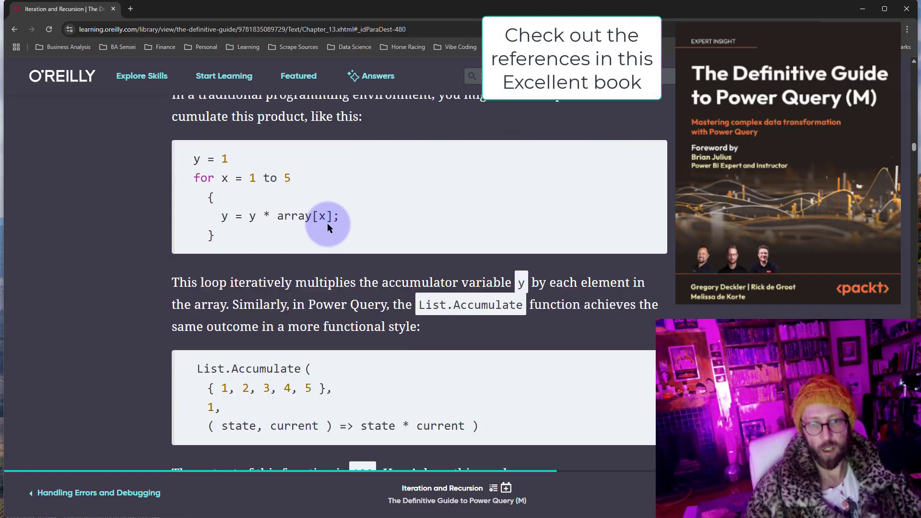
scroll(327, 221, down, 5)
scroll(327, 218, up, 1)
drag(198, 181, 302, 181)
click(436, 173)
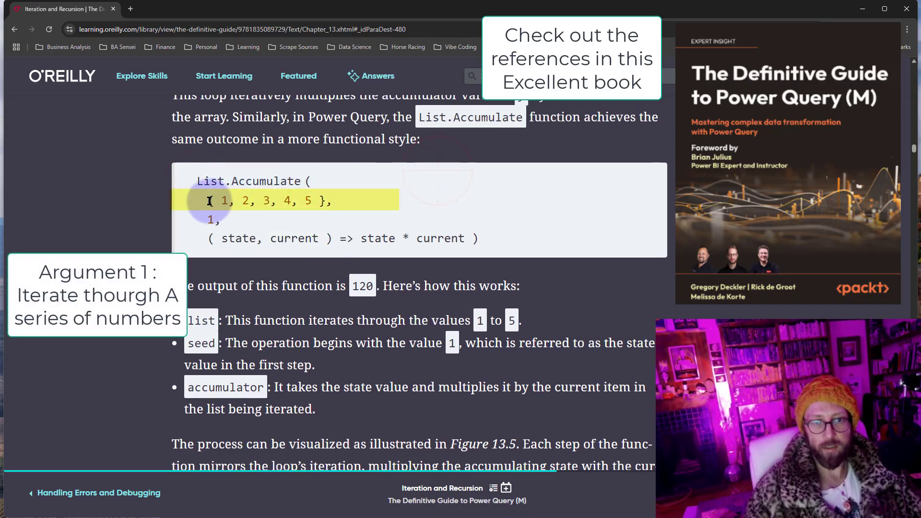
drag(210, 200, 328, 201)
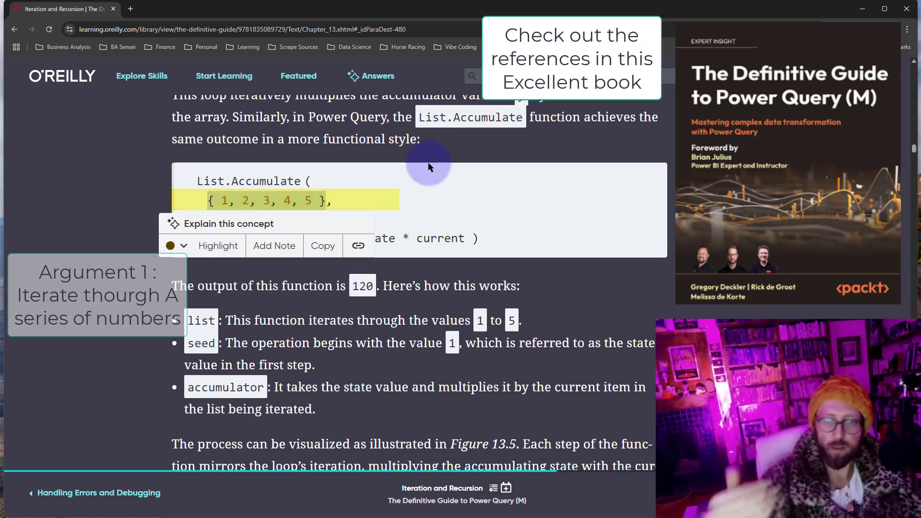
- Examine the seed argument 1 of the List.Accumulate example in relation to its list of numbers
click(247, 201)
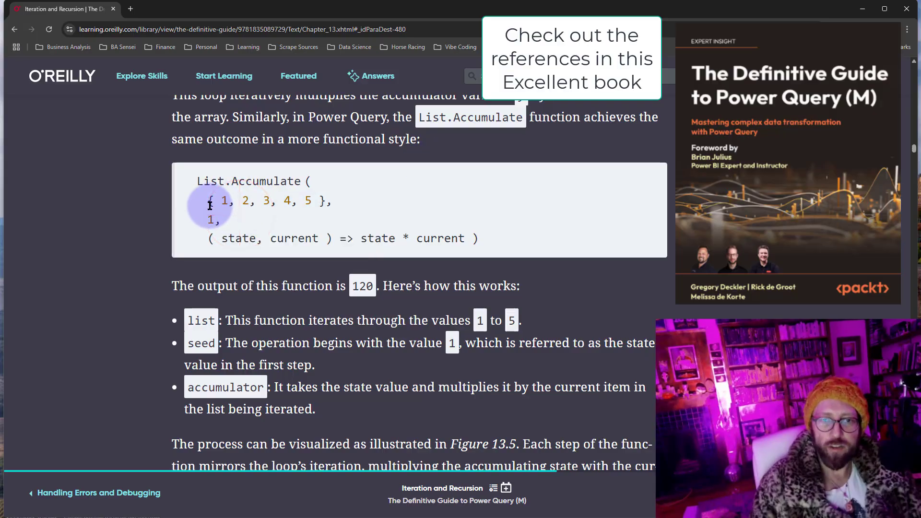
drag(223, 221, 208, 219)
click(318, 218)
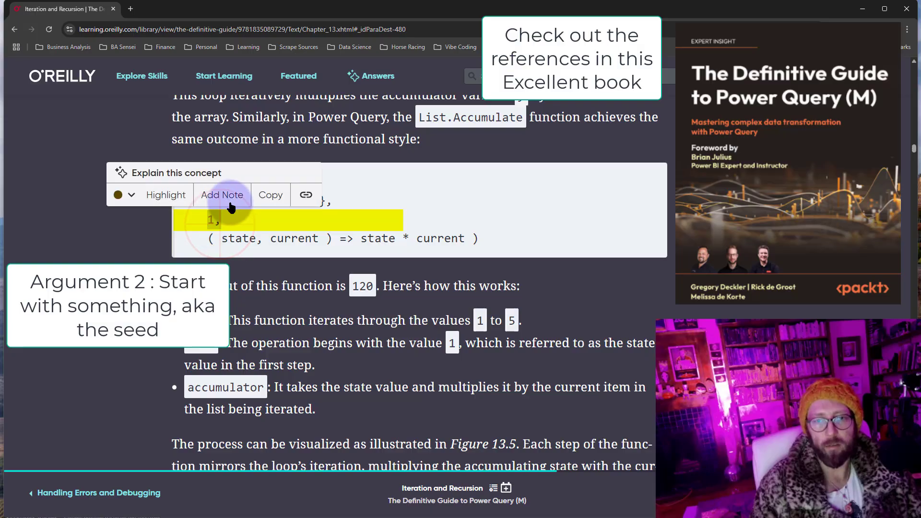
click(257, 226)
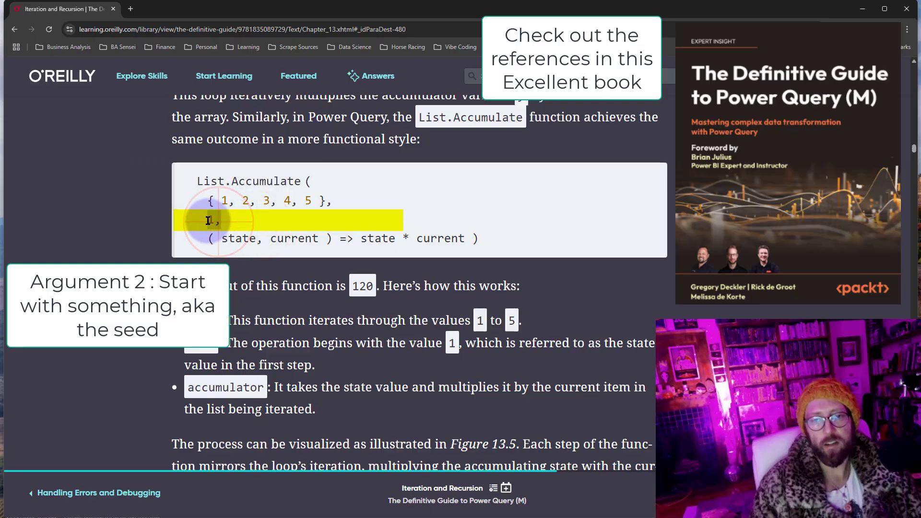
drag(261, 201, 310, 199)
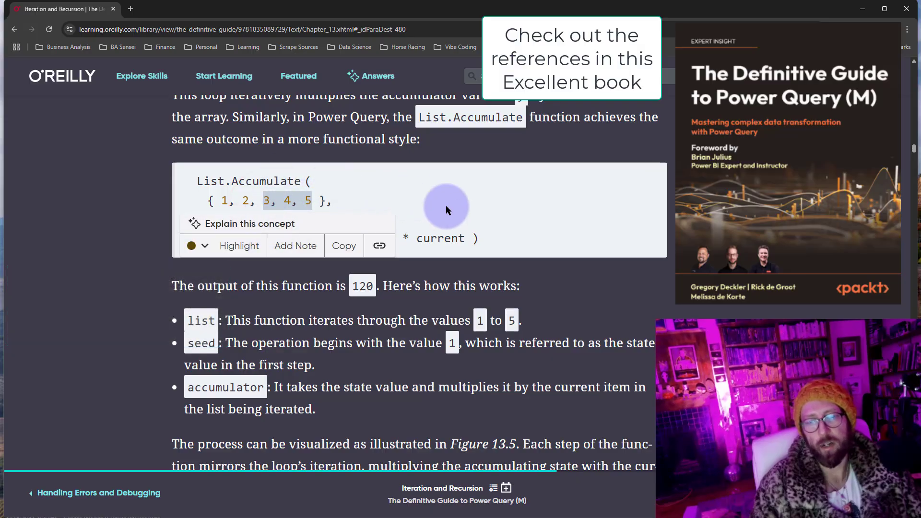
- Examine the accumulator function ( state, current ) => state * current and the iteration steps illustrated in Figure 13.5
click(215, 238)
drag(210, 239, 555, 244)
click(296, 242)
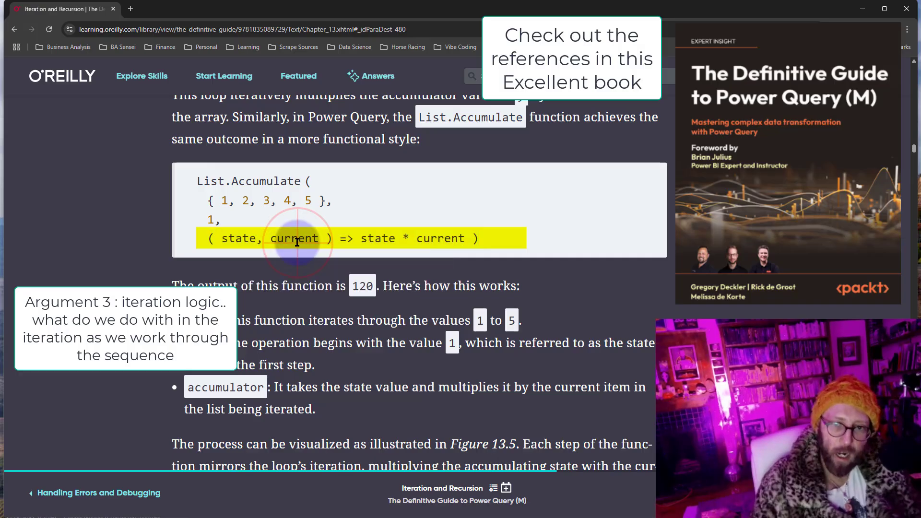
drag(362, 239, 472, 238)
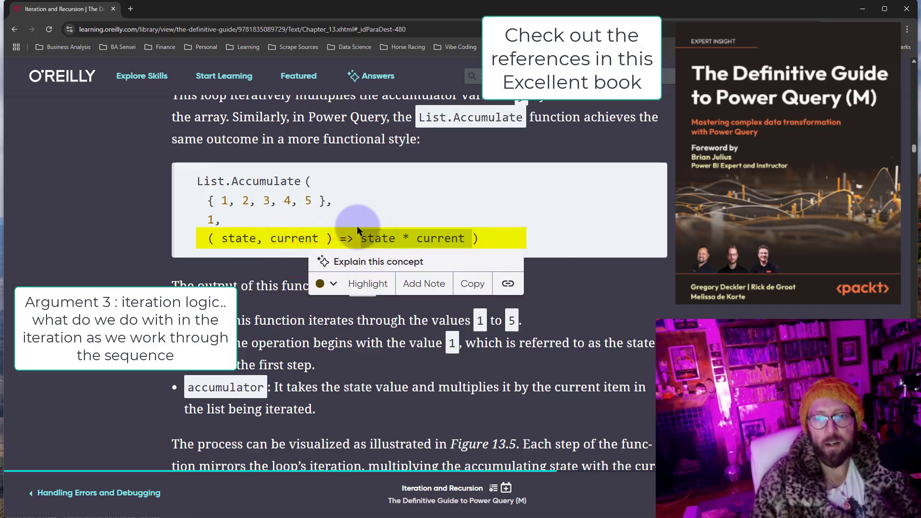
click(553, 242)
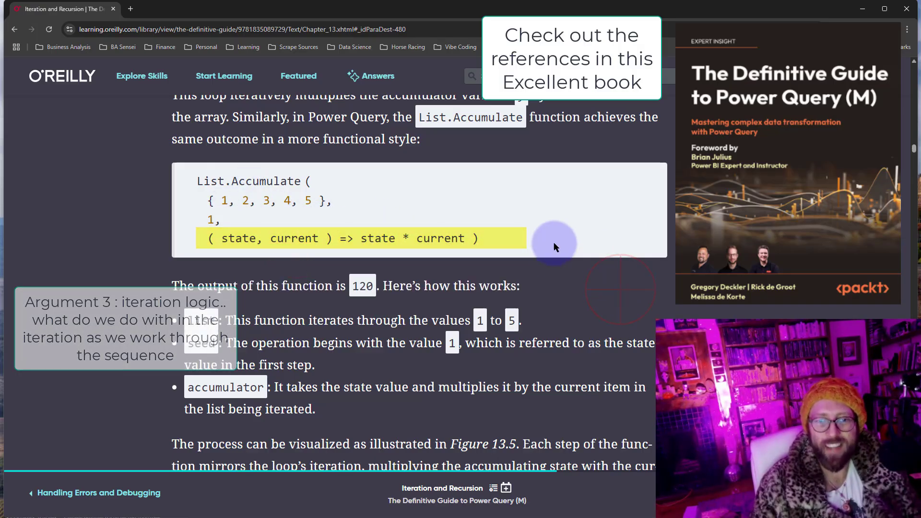
scroll(554, 242, down, 6)
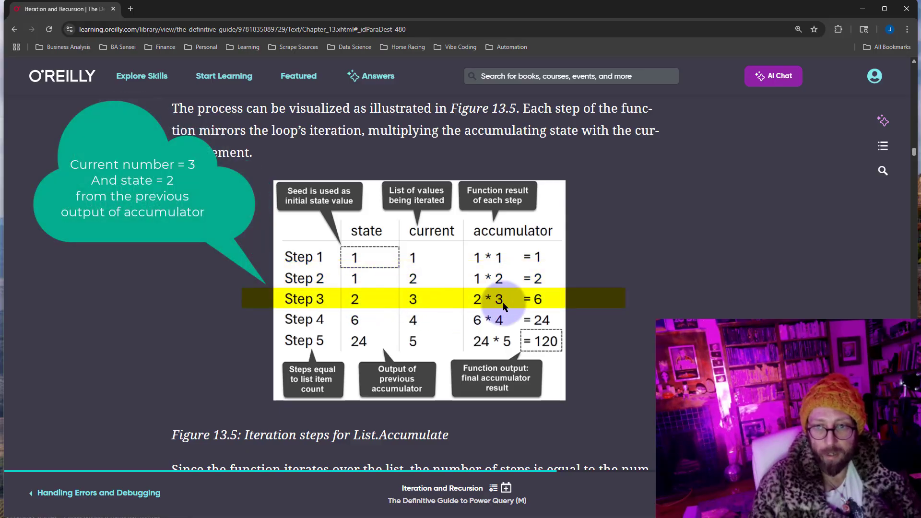
- Switch back to the Power Query Editor and change the step's formula to the list {1..List.Max(#"Changed Type"[Period])}
click(862, 9)
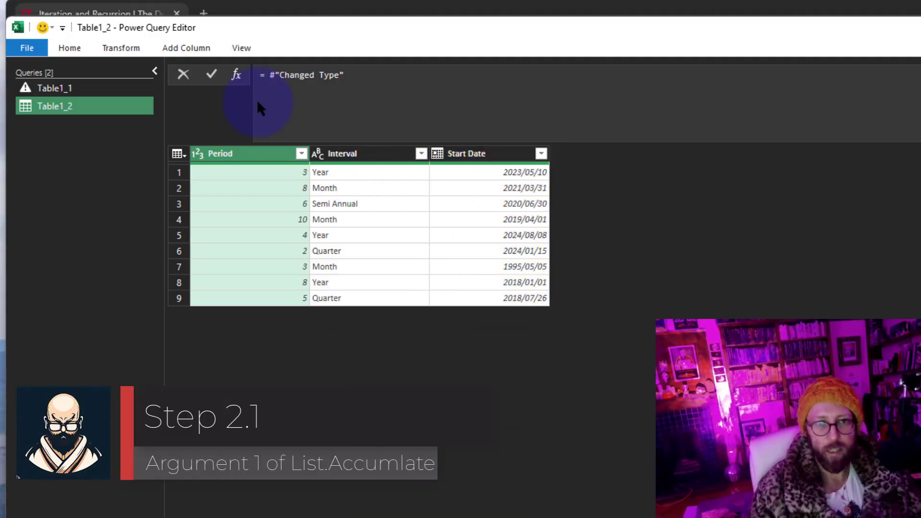
click(288, 78)
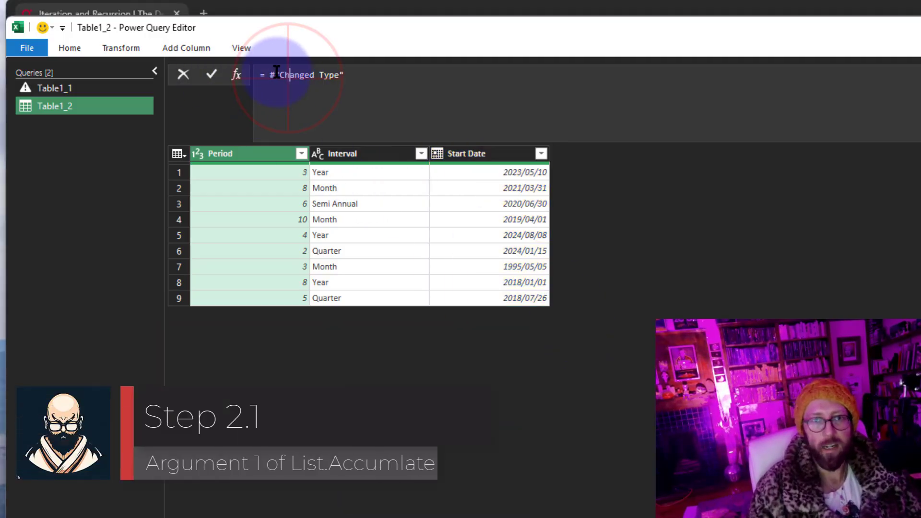
click(266, 77)
text({1..)
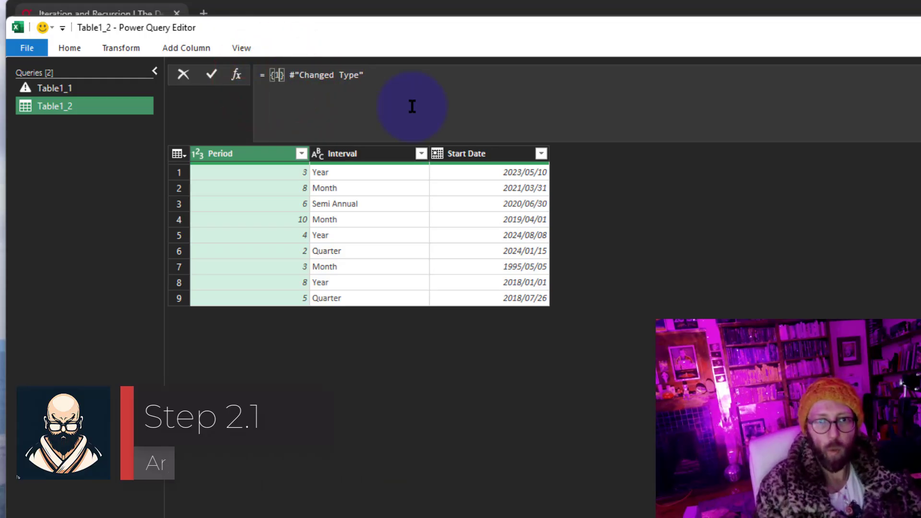
text(listma)
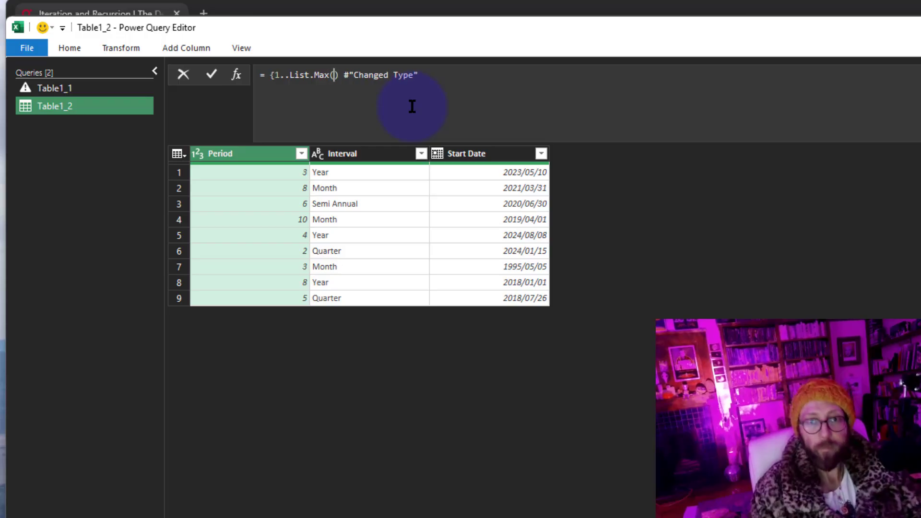
key(Delete)
key(Delete)
key(End)
text(,)
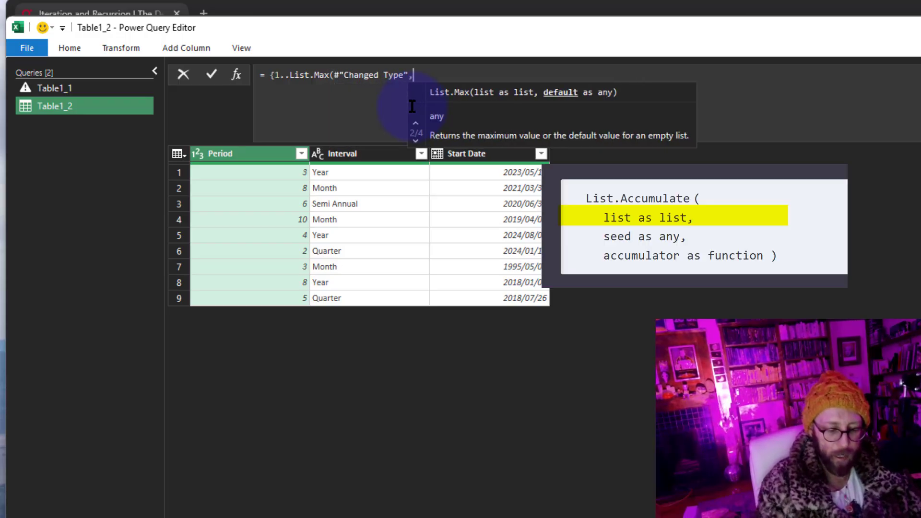
key(BackSpace)
text([Period])
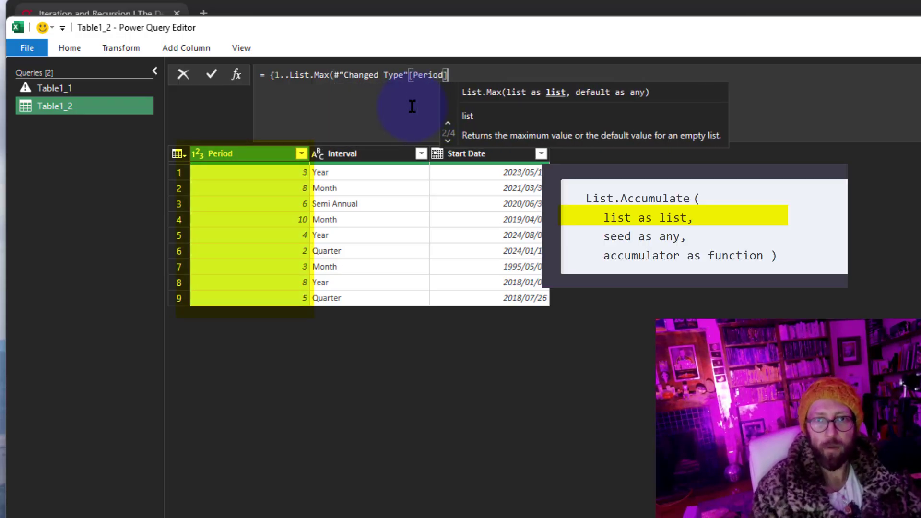
text())
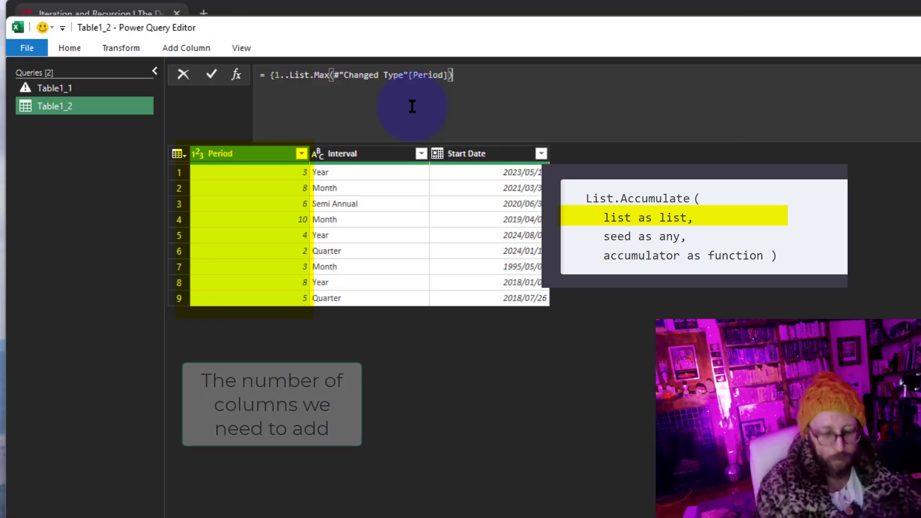
text(})
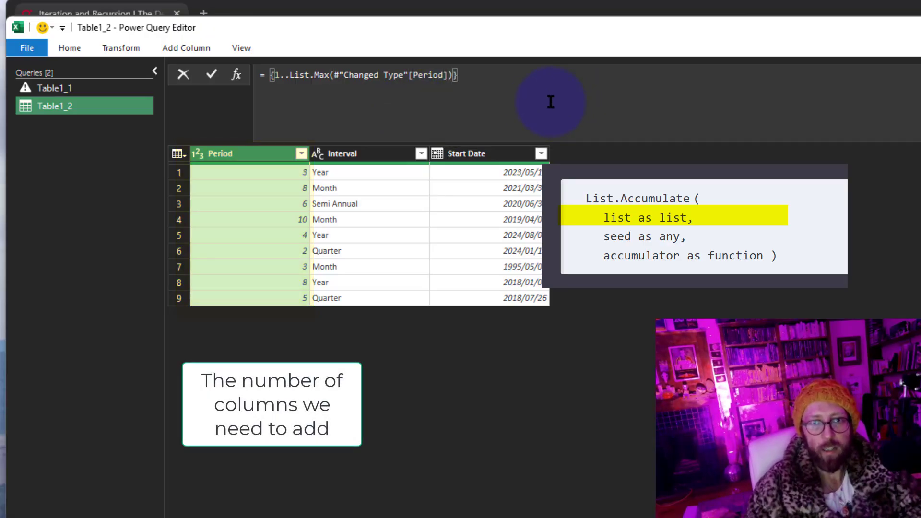
key(Return)
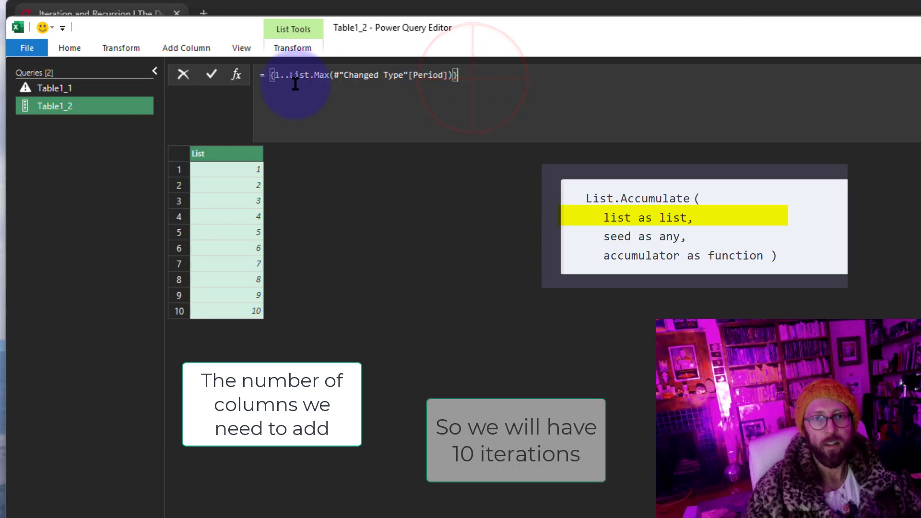
- Copy the list expression from the formula, then replace the formula with a reference to #"Changed Type"
drag(274, 85, 453, 75)
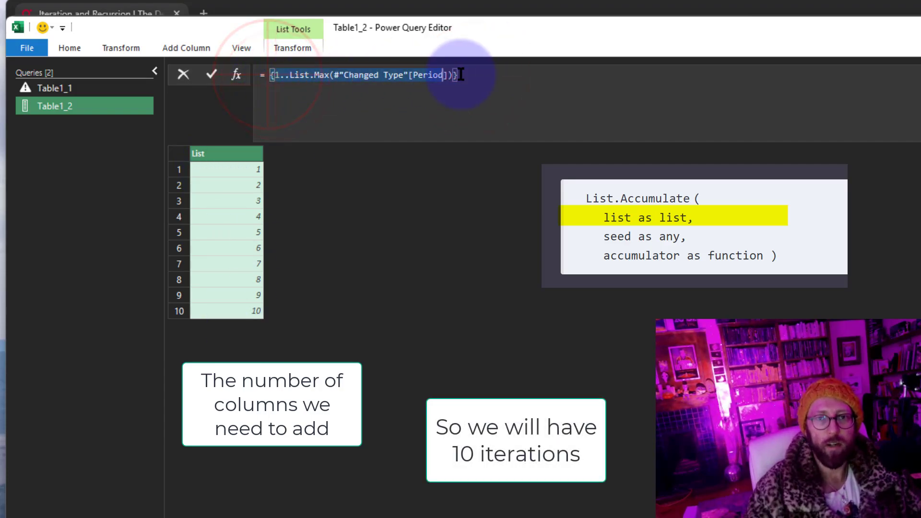
key(ctrl+c)
key(BackSpace)
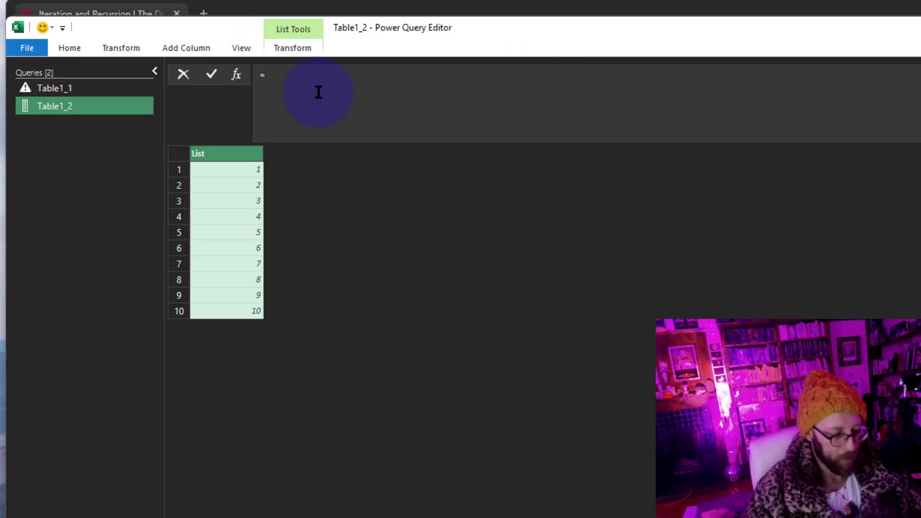
text(#)
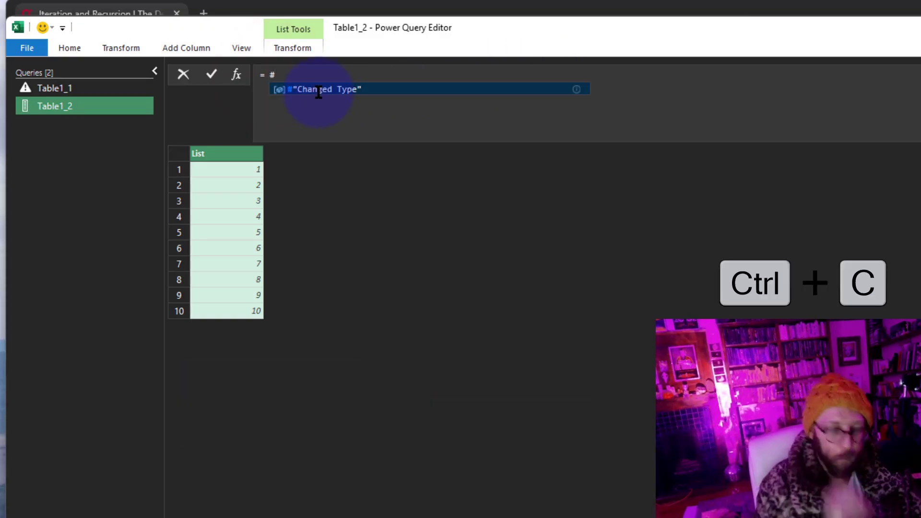
click(318, 91)
key(Return)
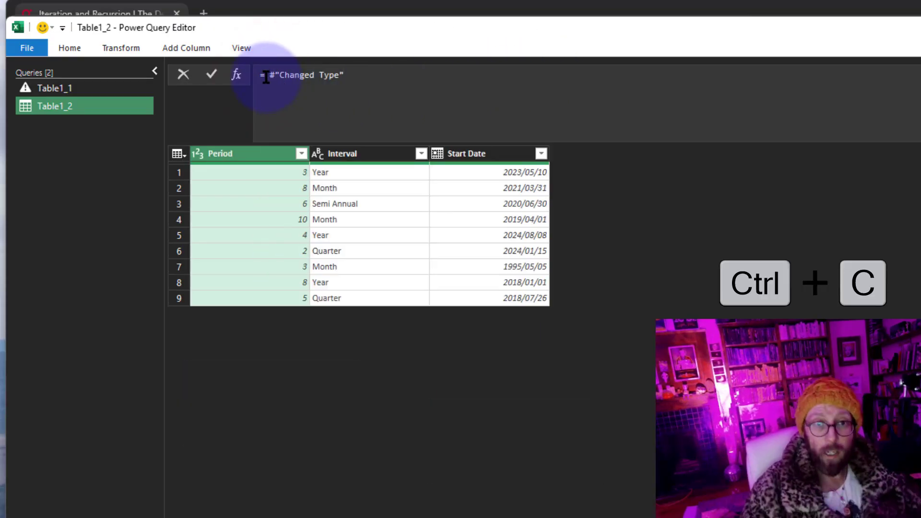
- Start a List.Accumulate call before #"Changed Type" and insert the copied list expression on its own line as the first argument
click(310, 73)
text(list)
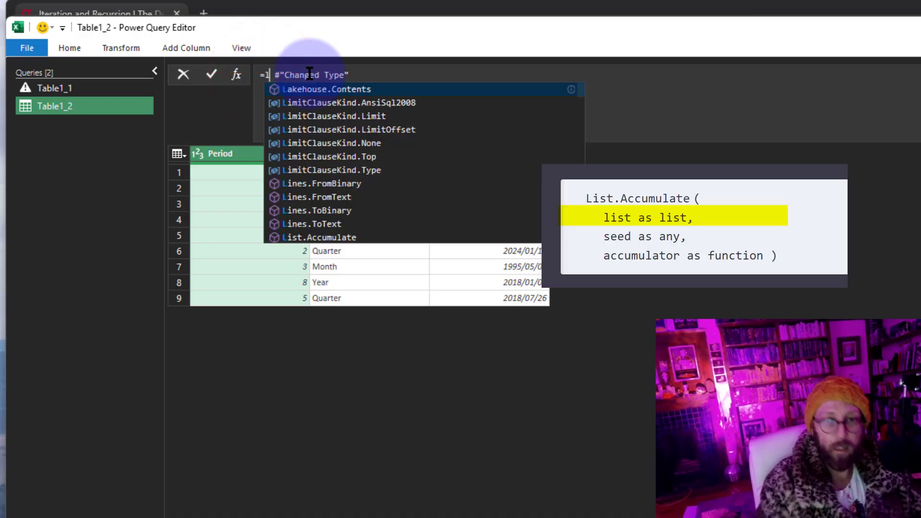
text(.Accumulate()
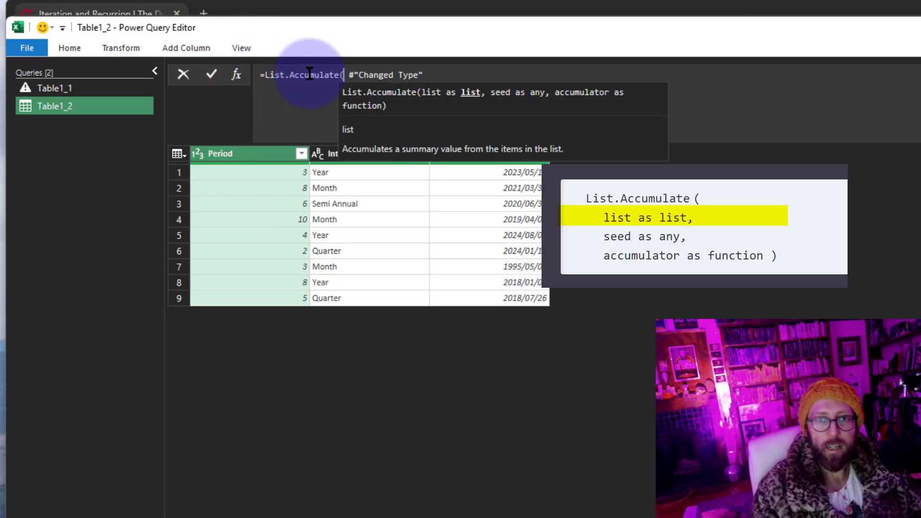
key(shift+Return)
key(shift+Return)
key(Up)
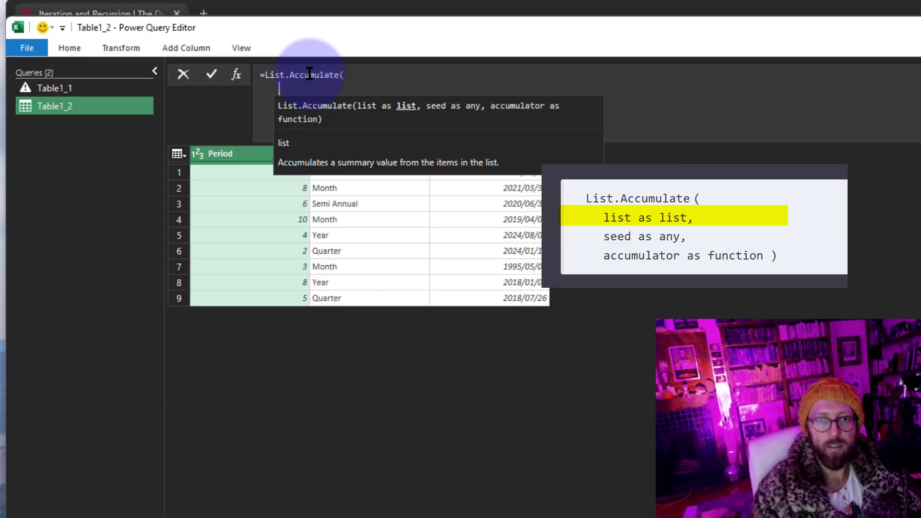
key(ctrl+v)
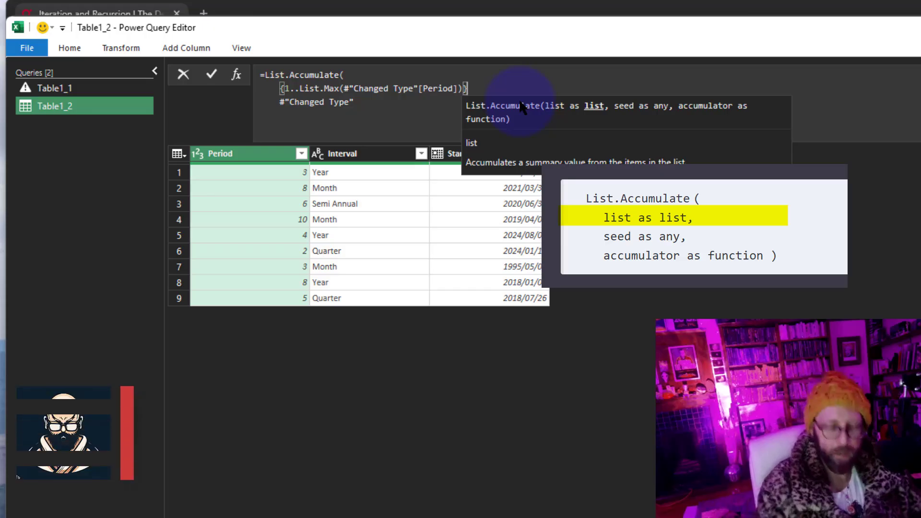
text(,)
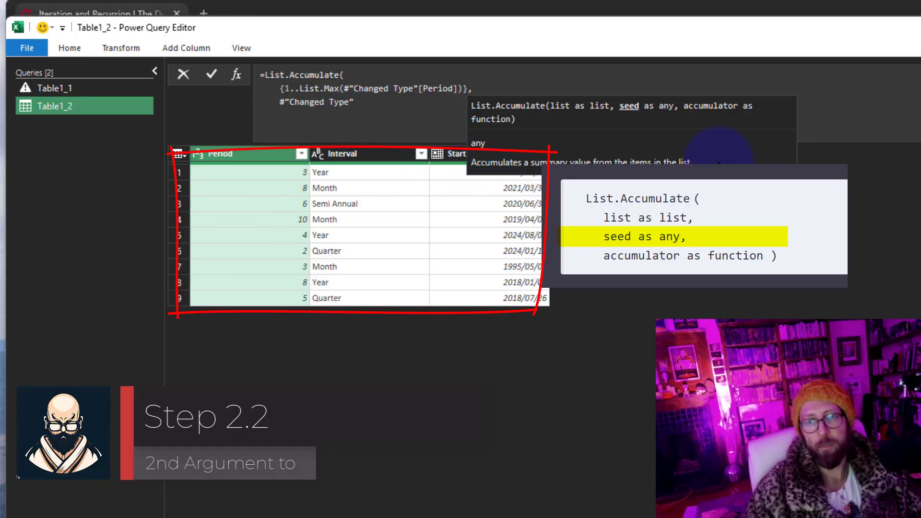
- Make #"Changed Type" the seed argument and begin the accumulator function on a new line with (state,current)=>
click(398, 106)
text(,)
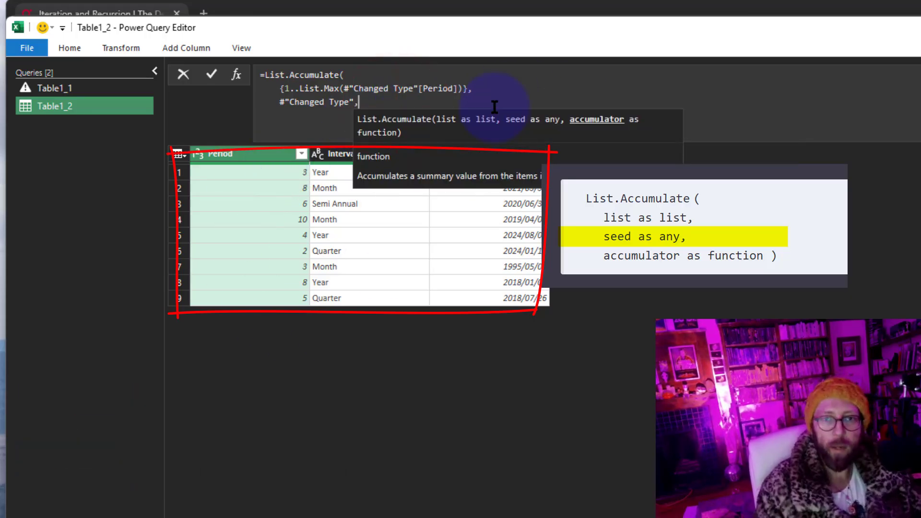
key(shift+Return)
text(()
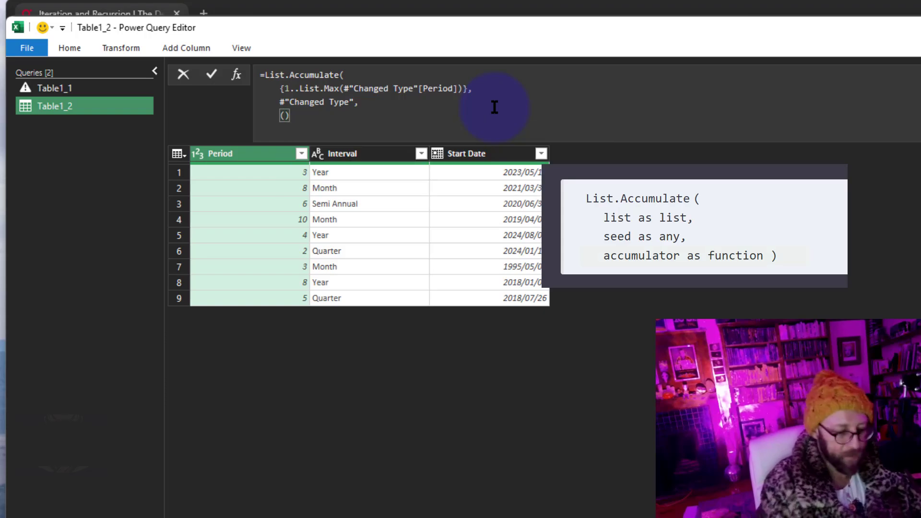
text(state,)
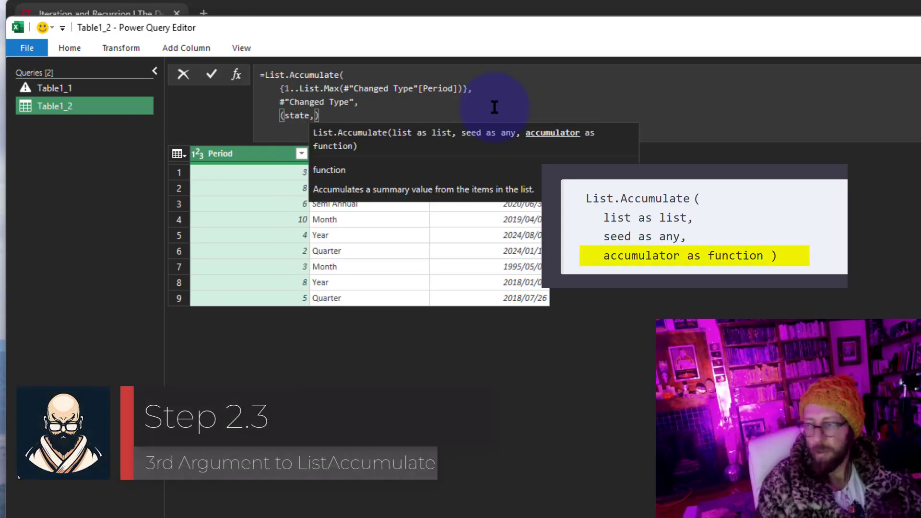
text(current)=> )
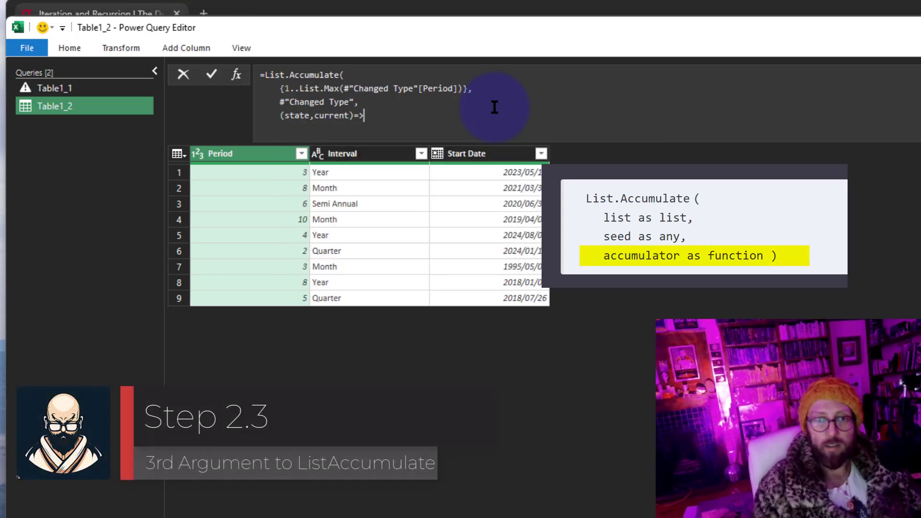
- On a new line in the accumulator function, start a Table.AddColumn call with state as the table and "Date" as the new column name
text(    table)
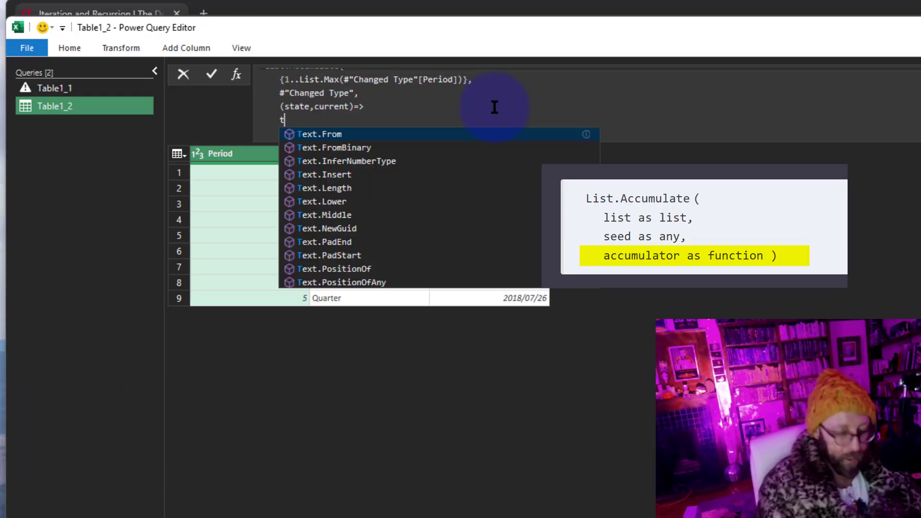
key(Tab)
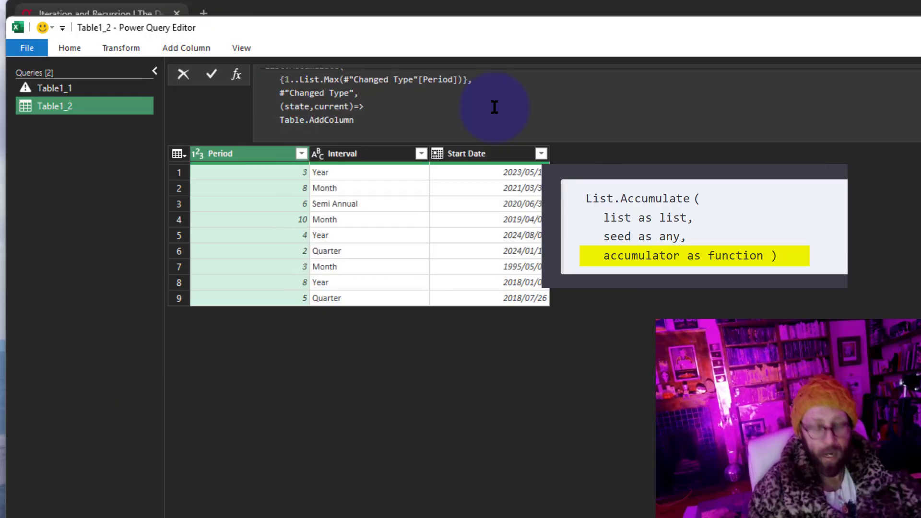
text((state)
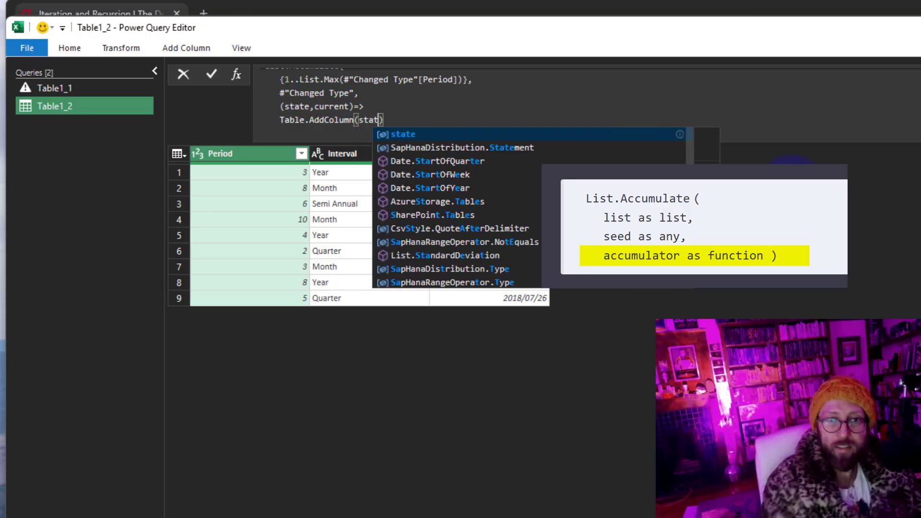
text(, )
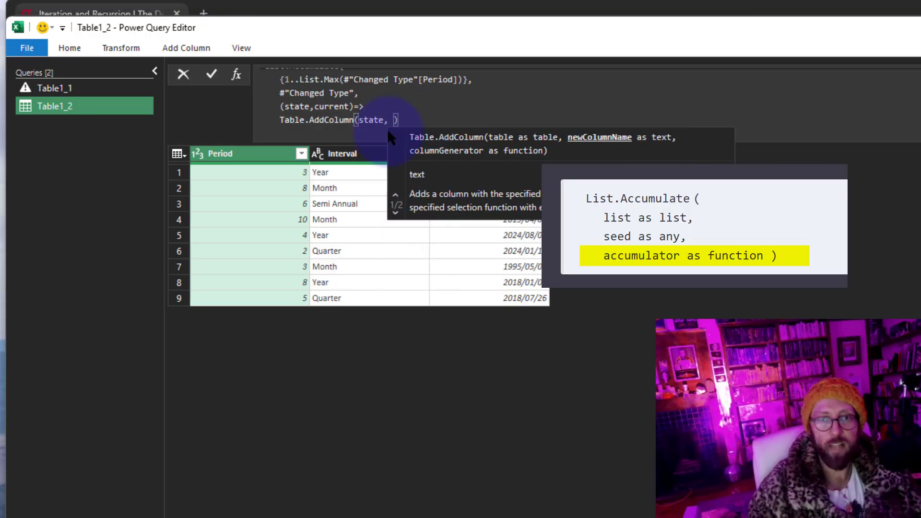
text("Day)
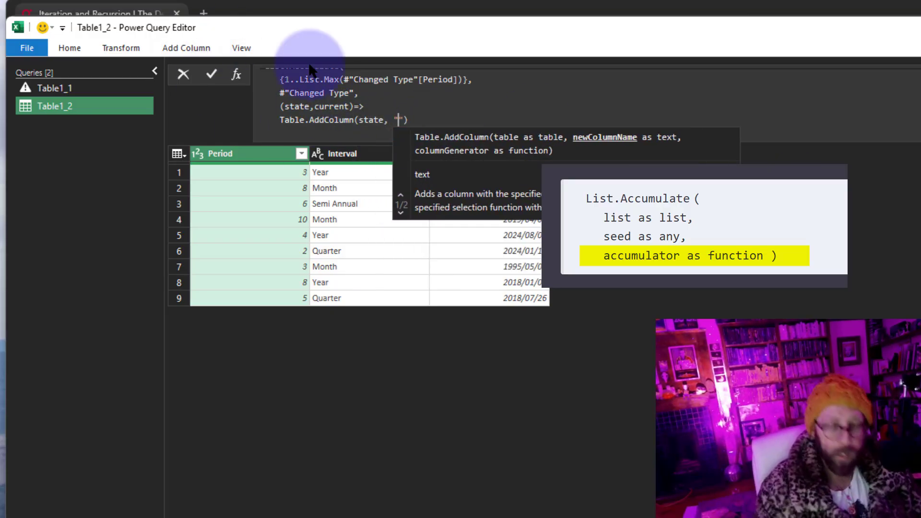
key(BackSpace)
text(te)
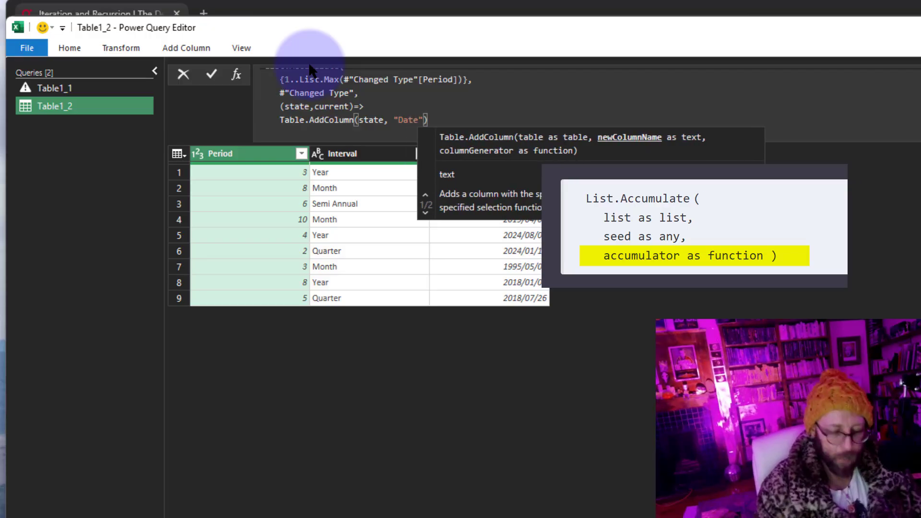
text(",)
key(BackSpace)
key(BackSpace)
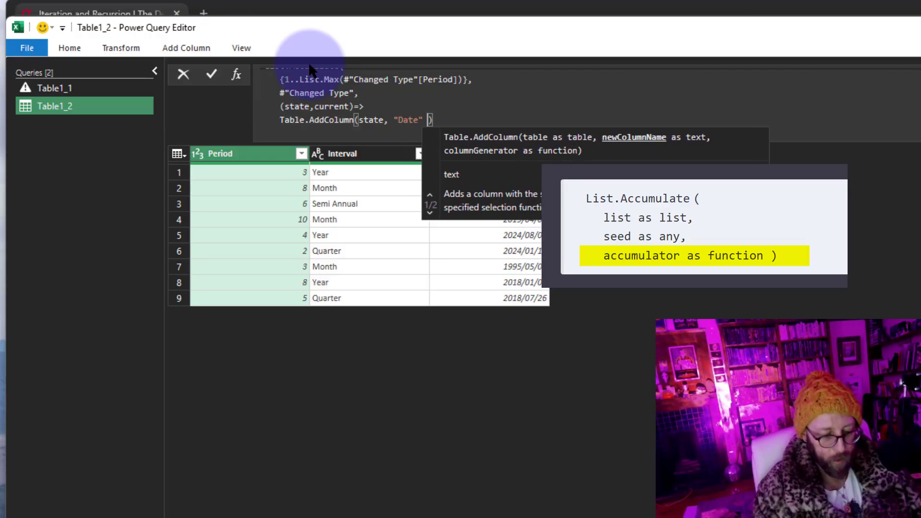
- Extend the new column name by concatenating "Date" with Text.From(current)
text(& current)
key(Left)
key(Left)
key(Left)
key(Left)
key(Left)
key(Left)
key(Left)
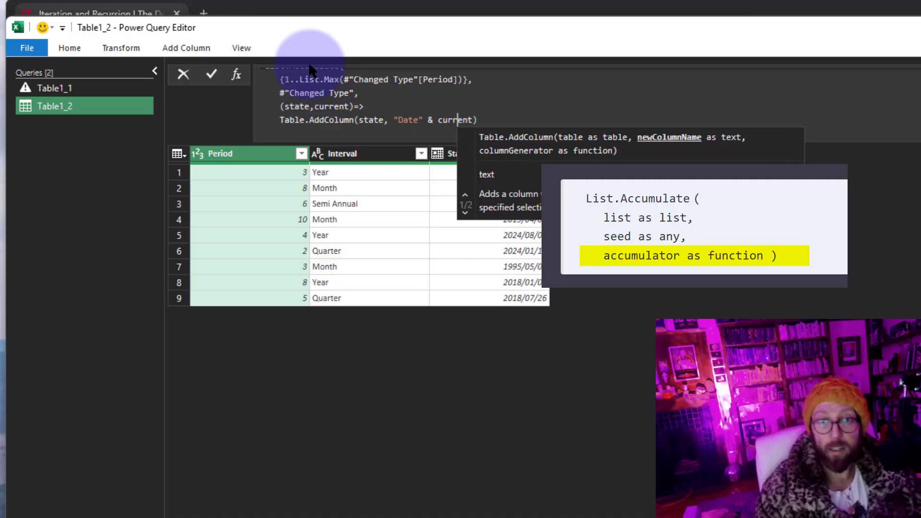
key(Left)
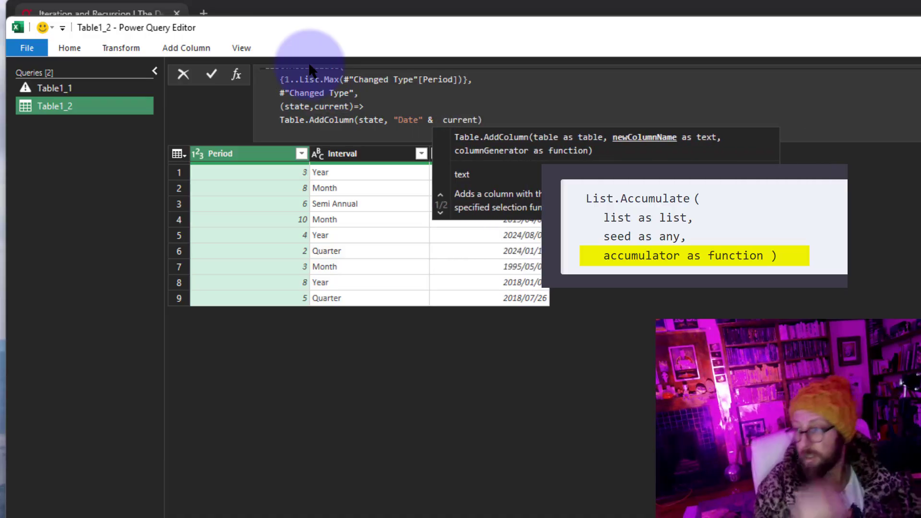
text(Text.From()
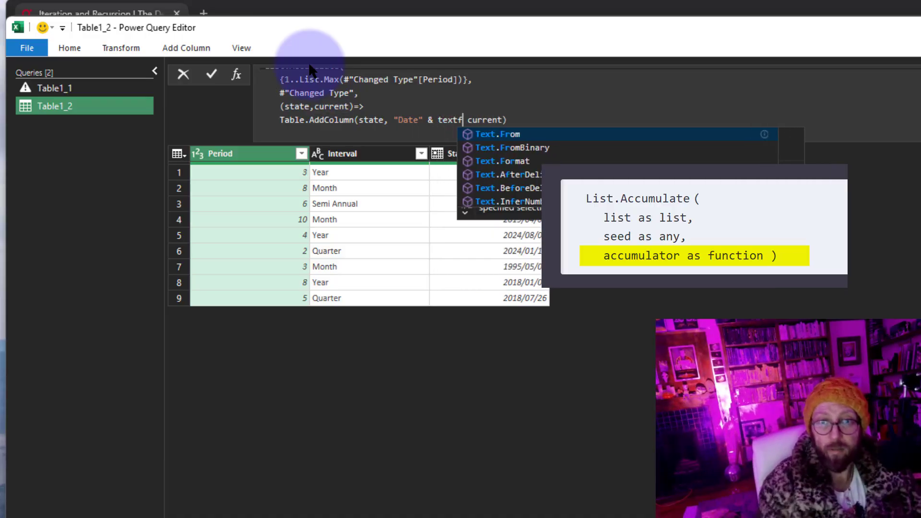
- Complete the Table.AddColumn call with each 1 as the column generator, close the List.Accumulate call and apply the formula
key(End)
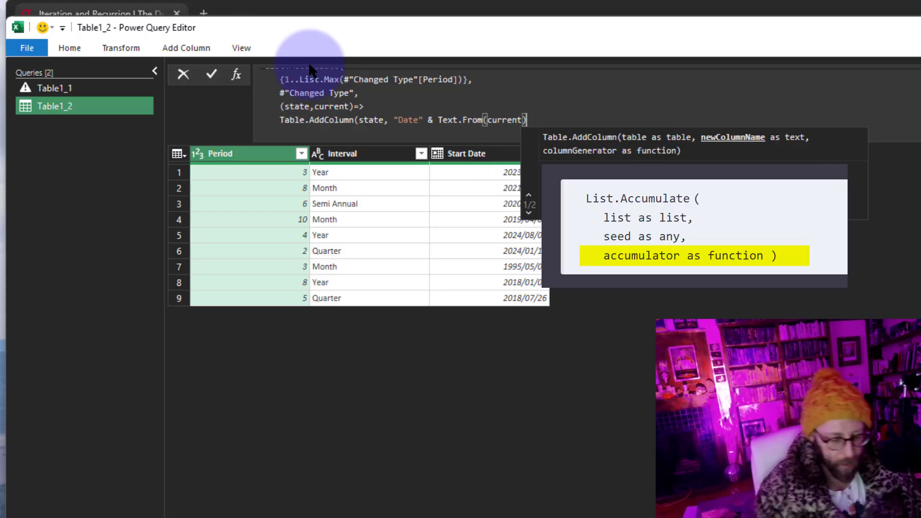
text(, each 1))
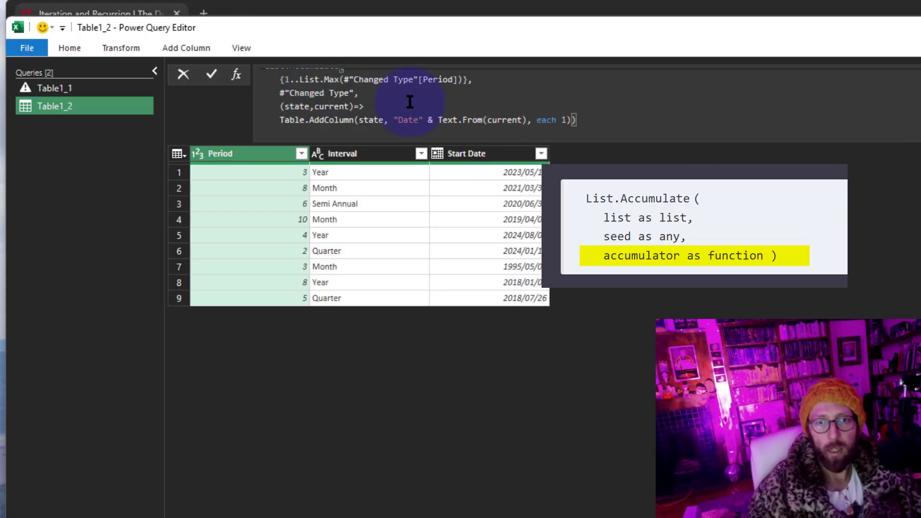
scroll(410, 101, up, 1)
click(211, 75)
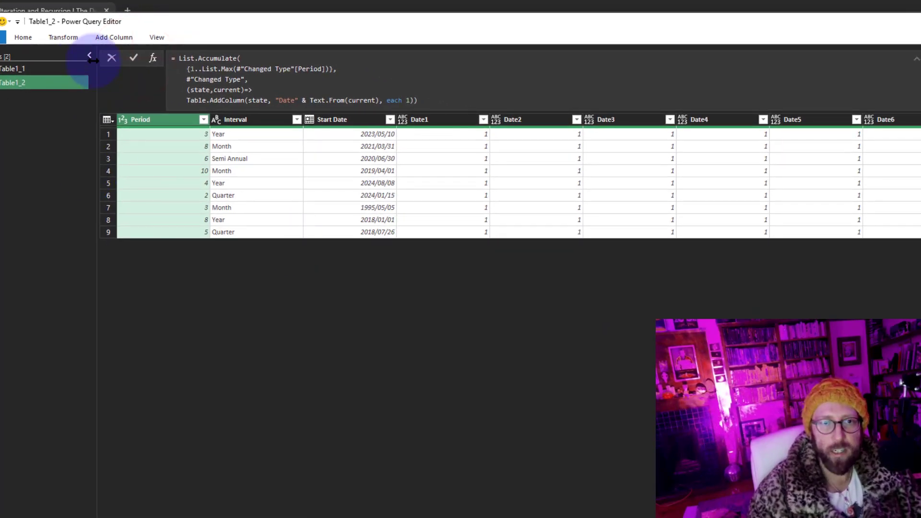
- Collapse the Queries pane and review the added Date columns across the table
click(89, 56)
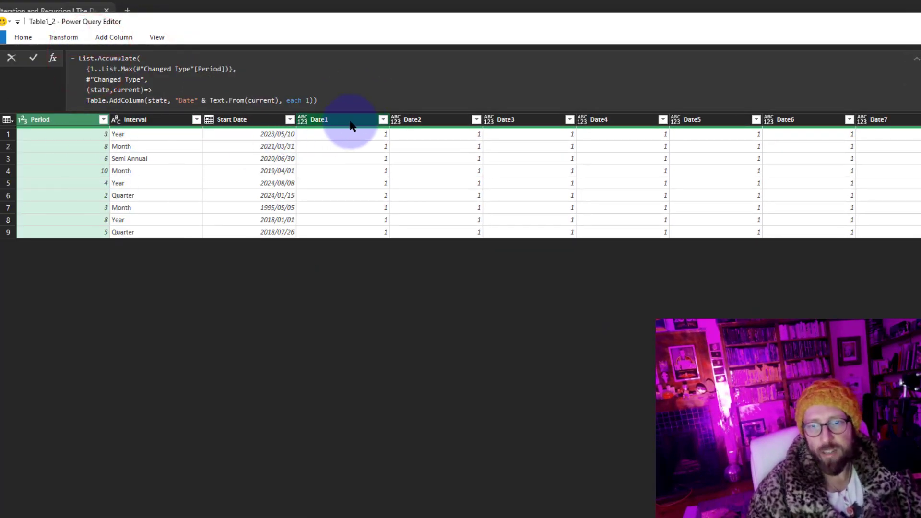
scroll(460, 176, right, 3)
scroll(460, 176, left, 3)
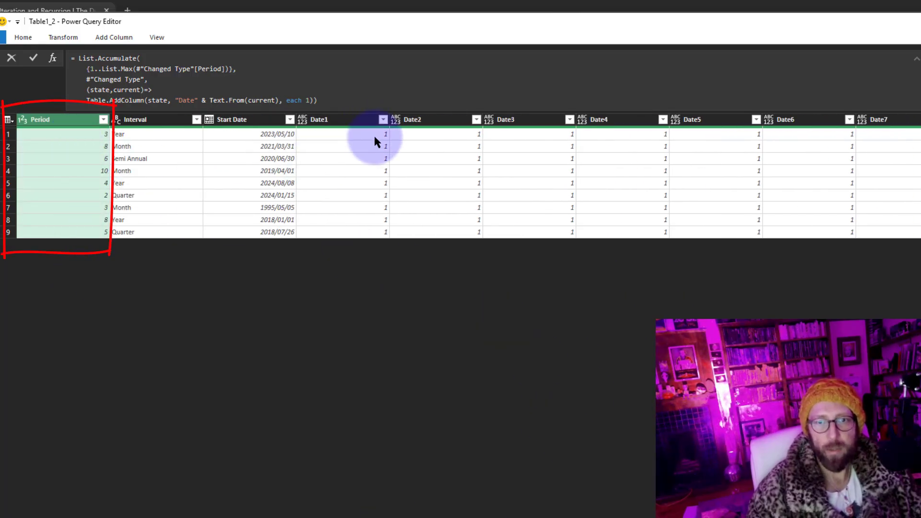
- Replace the constant 1 after each with if current > [Period] then null else 1 on its own line and apply the formula
click(329, 86)
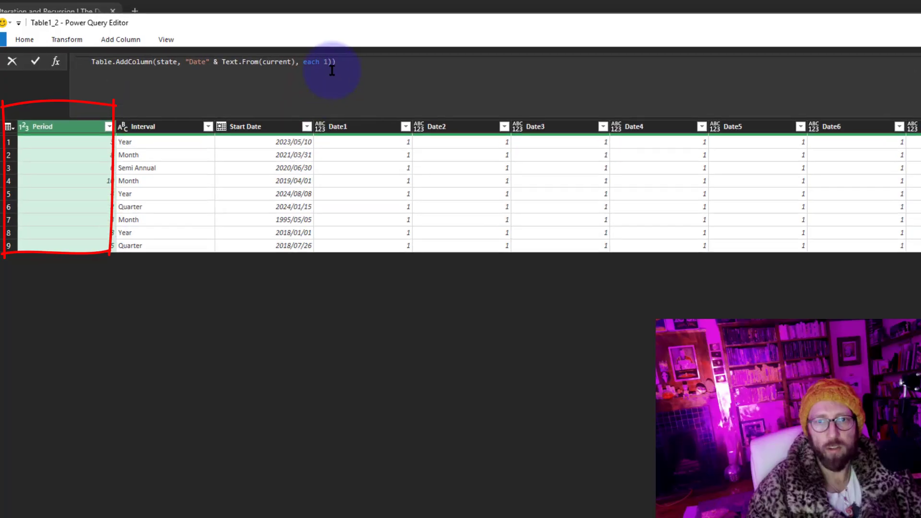
click(310, 101)
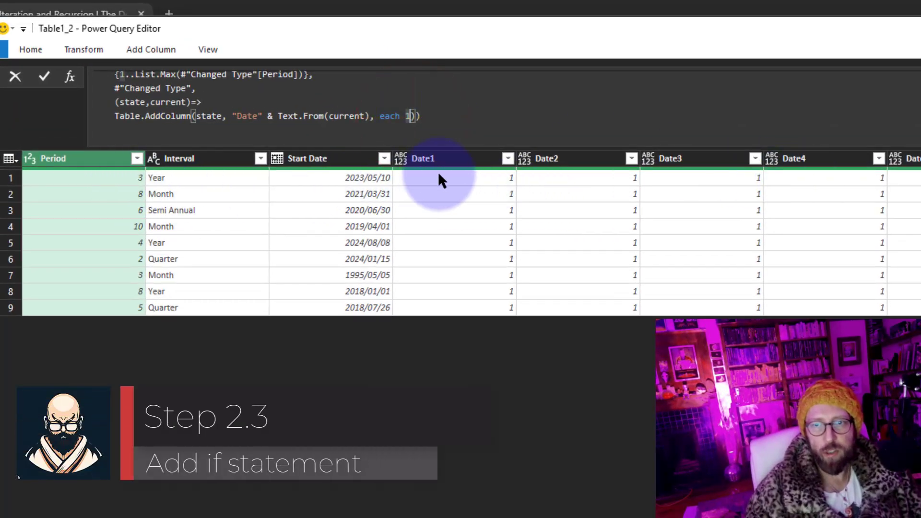
click(412, 117)
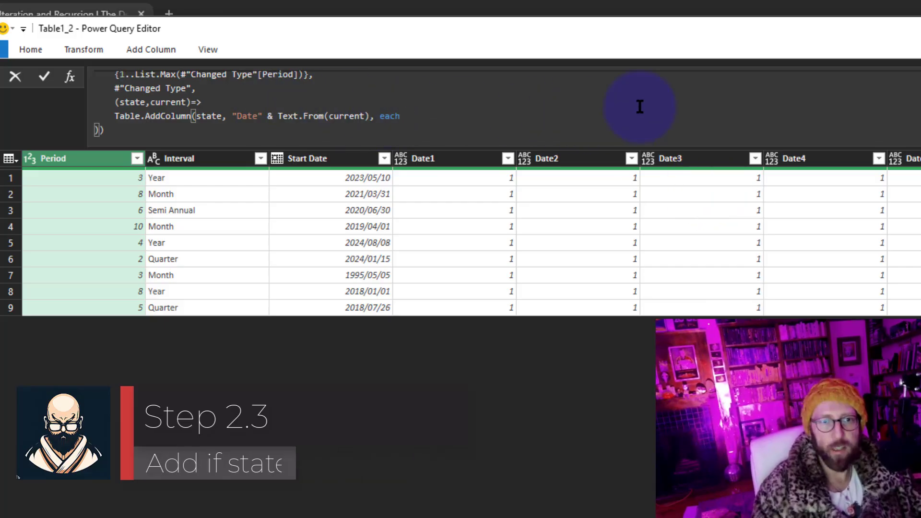
key(Return)
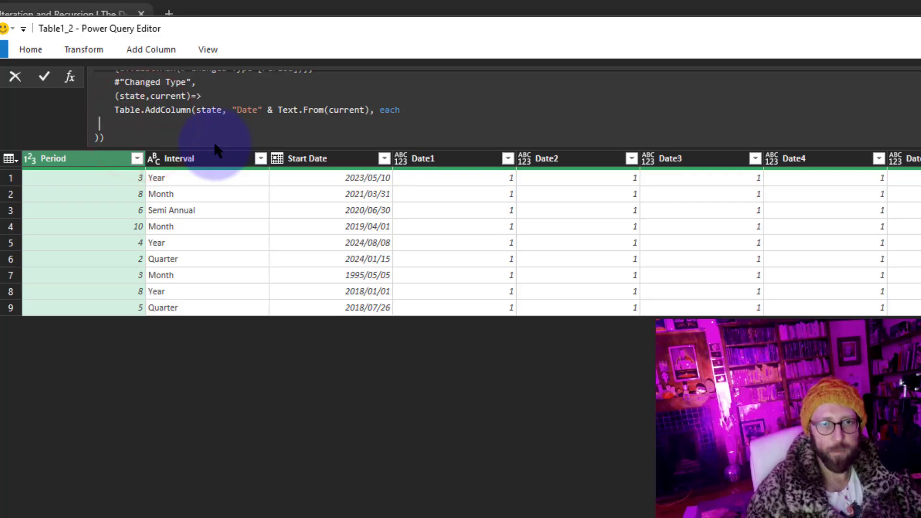
text(if current)
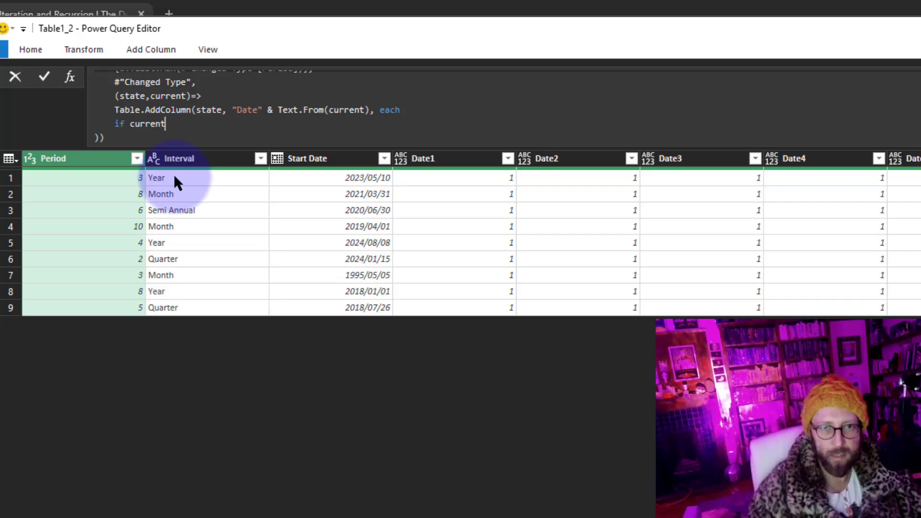
text( > )
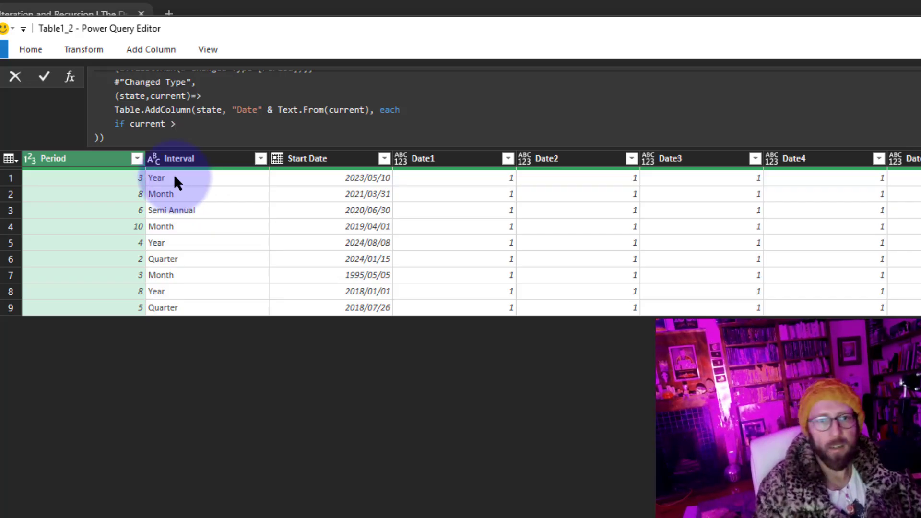
text([Period] then nul)
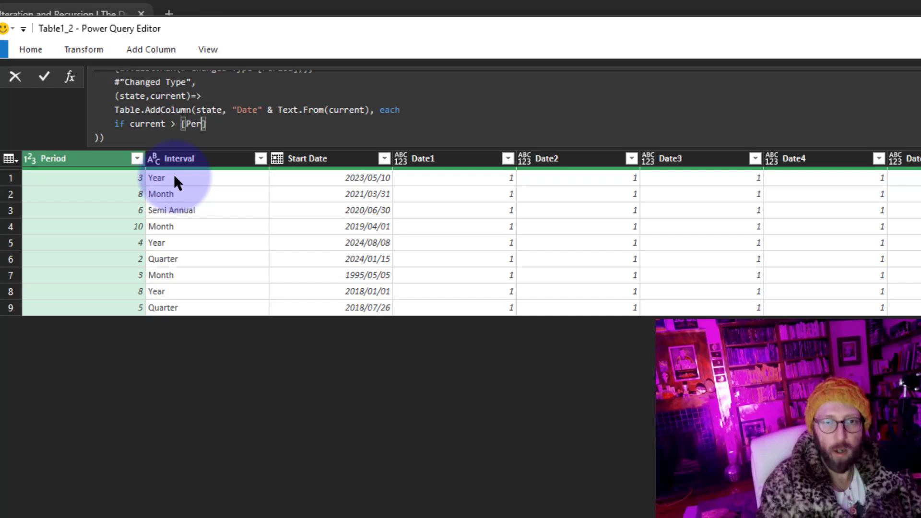
text(l else 1)
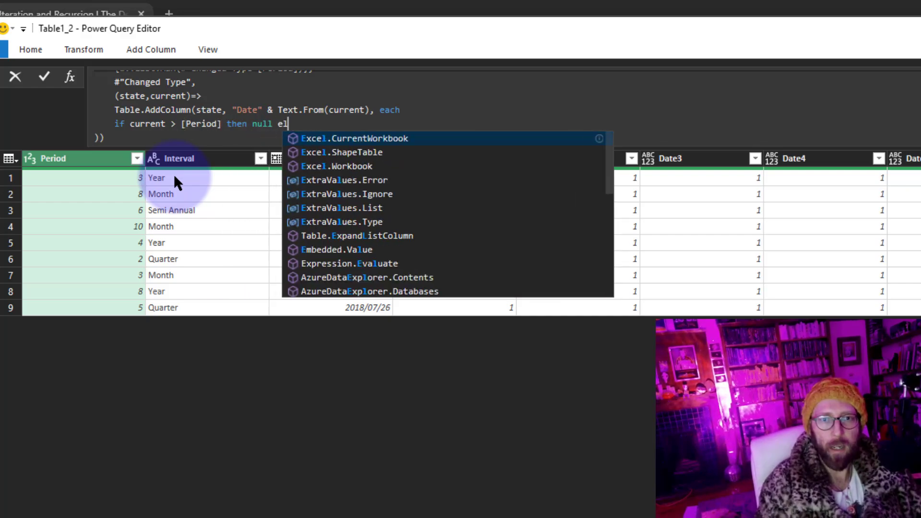
click(44, 77)
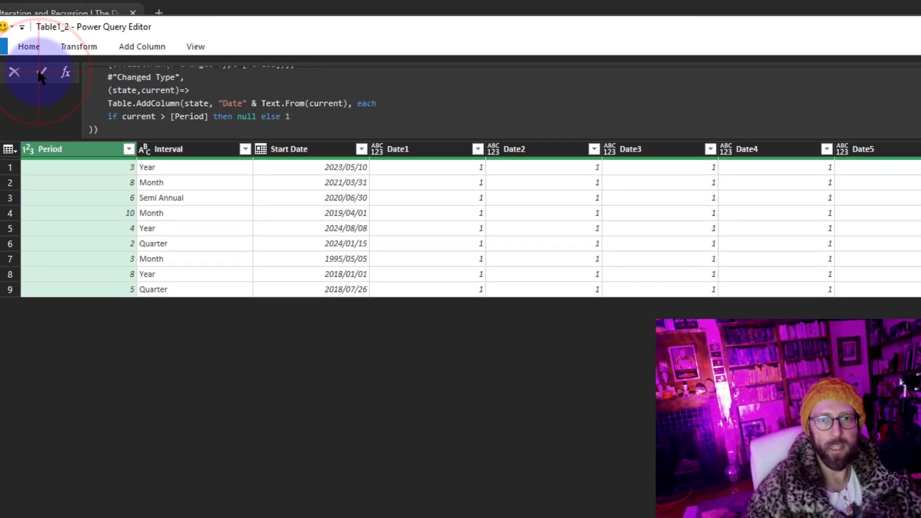
- Compare the Period values in rows 1 and 4 with the cells filled across their Date columns
click(484, 259)
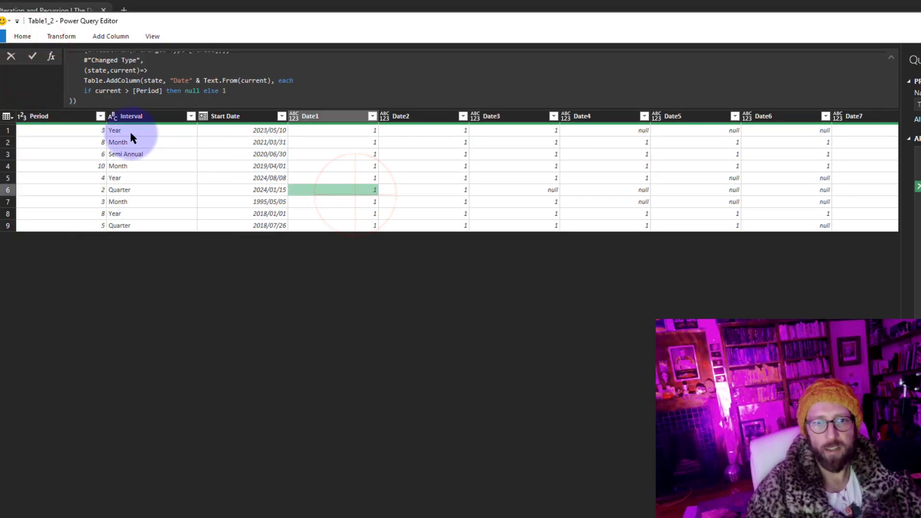
click(86, 130)
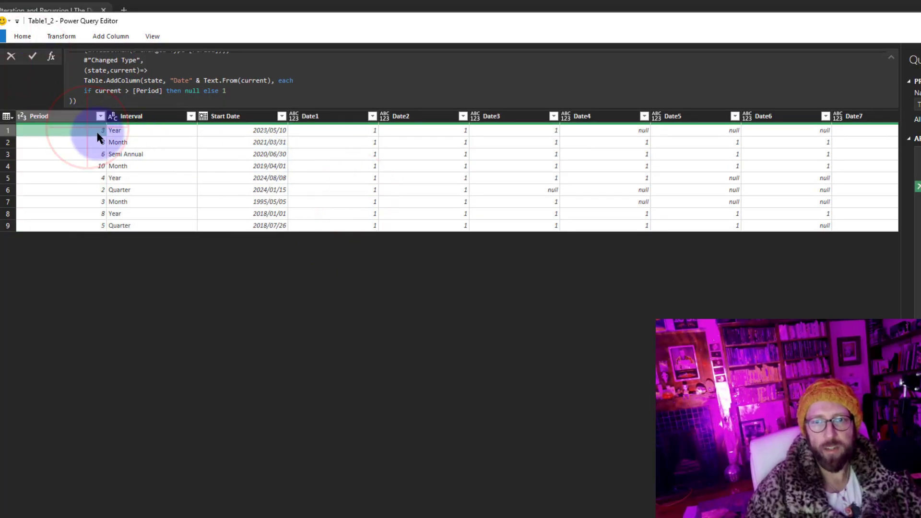
click(336, 130)
click(416, 130)
click(503, 130)
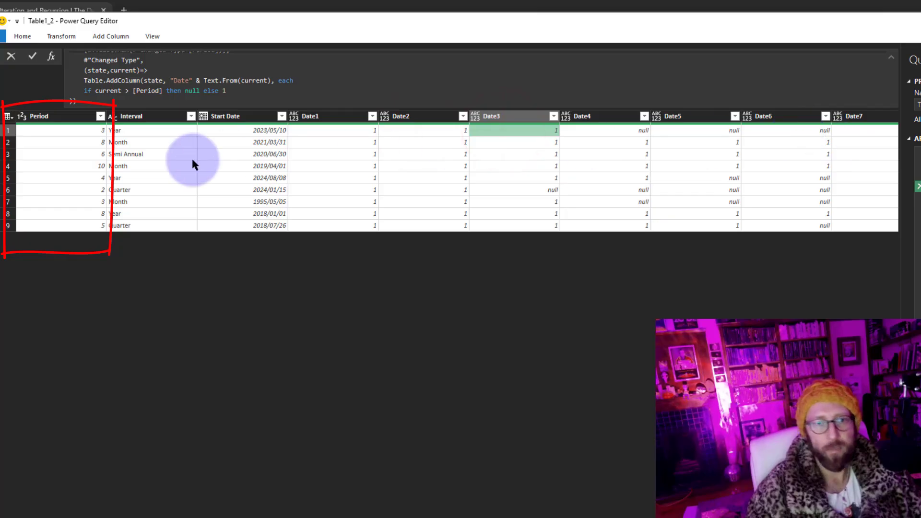
click(98, 165)
drag(286, 517, 363, 517)
click(867, 163)
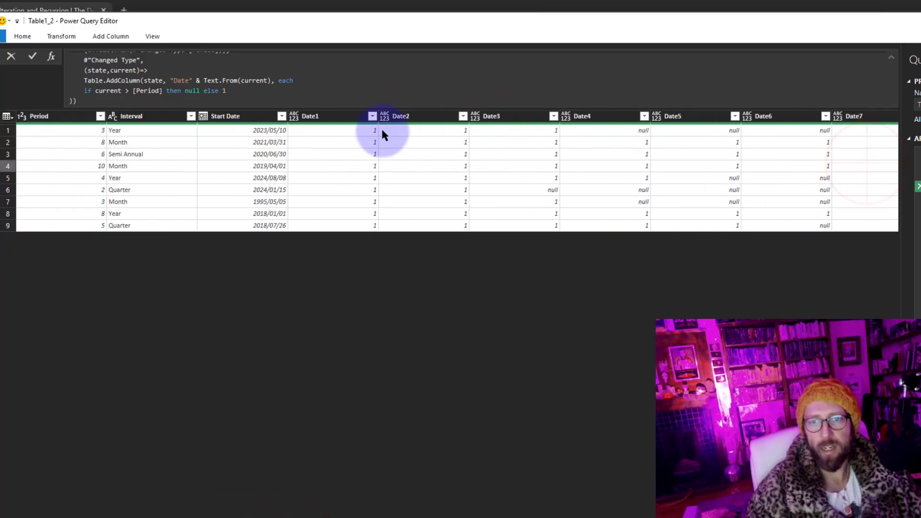
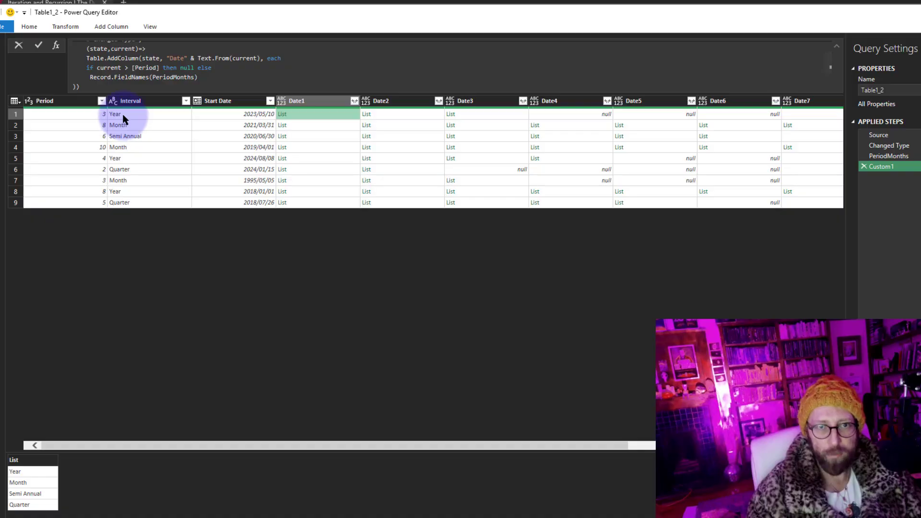
- Make Record.FieldNames(PeriodMonths) the list argument of a List.PositionOf call in the else branch of the Custom1 formula
click(888, 156)
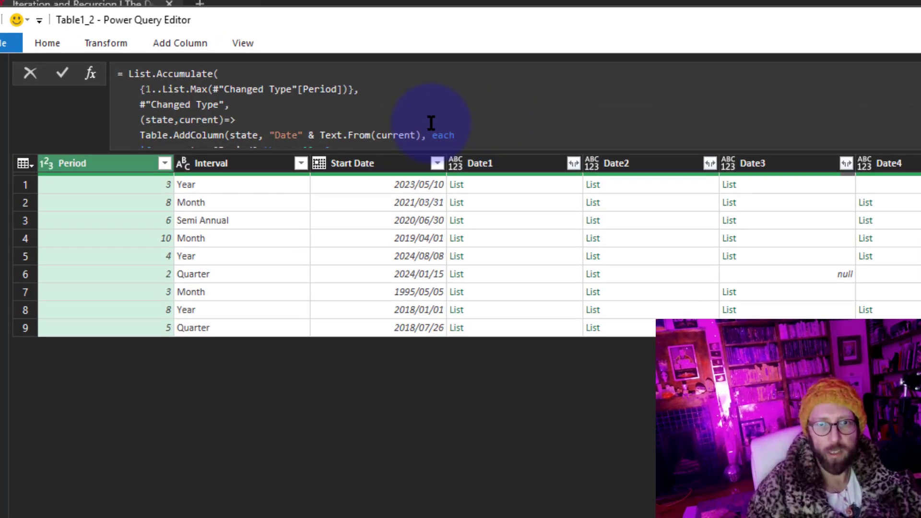
scroll(423, 112, down, 3)
scroll(423, 112, up, 2)
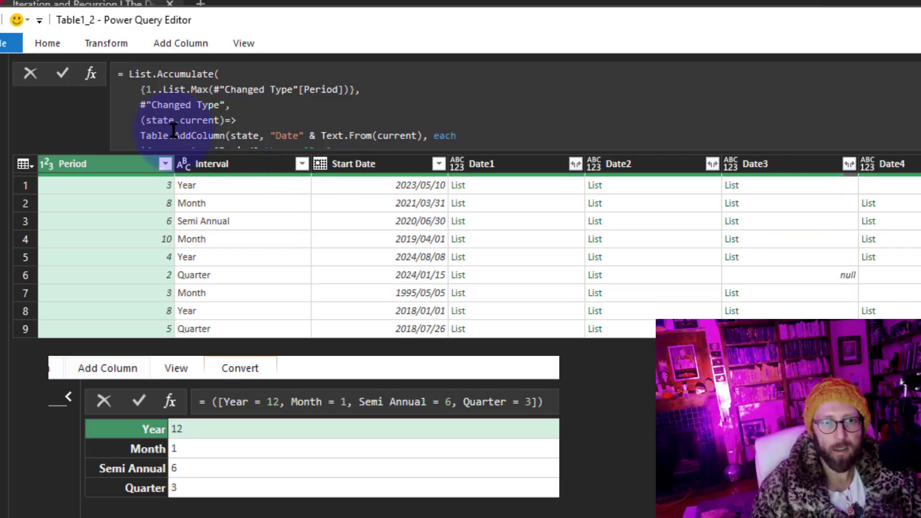
scroll(315, 101, down, 3)
text(list.pos Record.FieldNames(PeriodMonths)
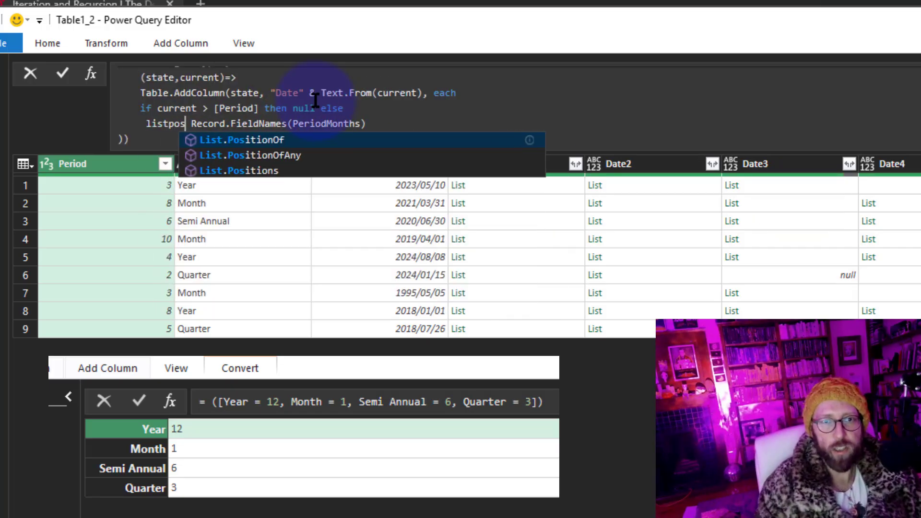
key(Tab)
key(BackSpace)
text(()
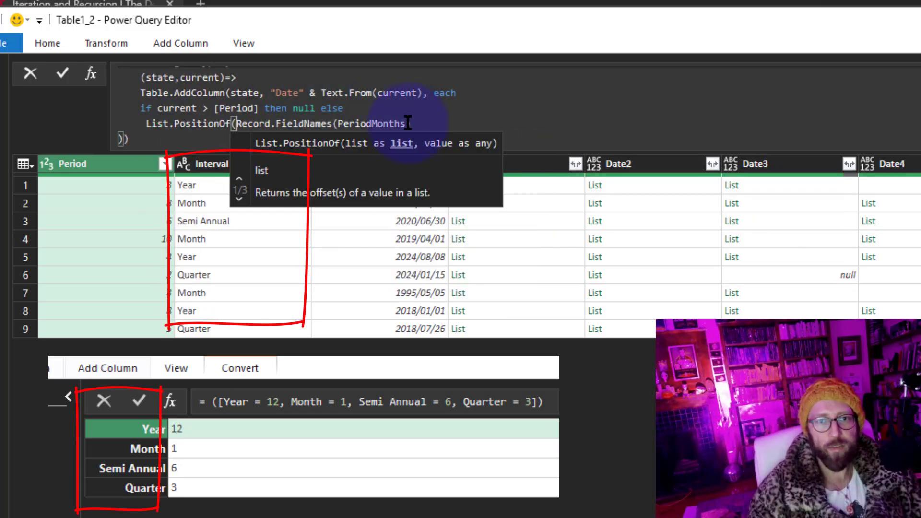
text())
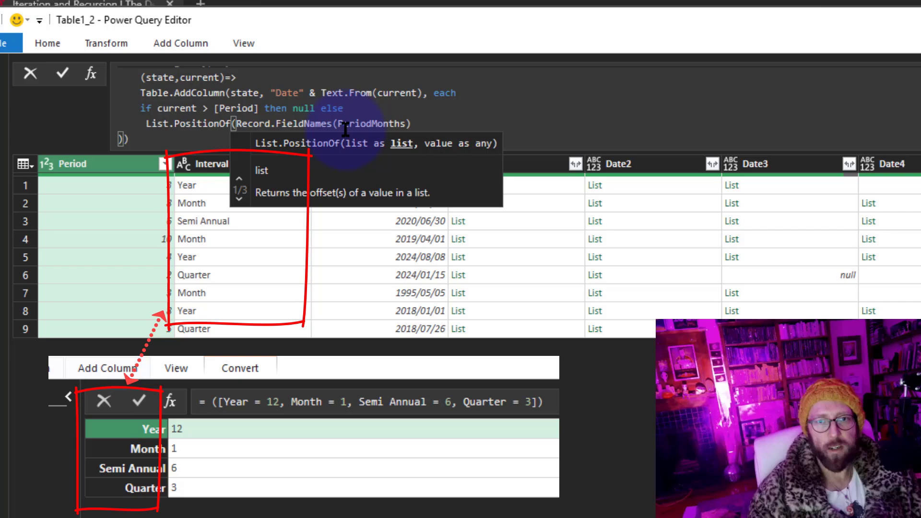
click(413, 125)
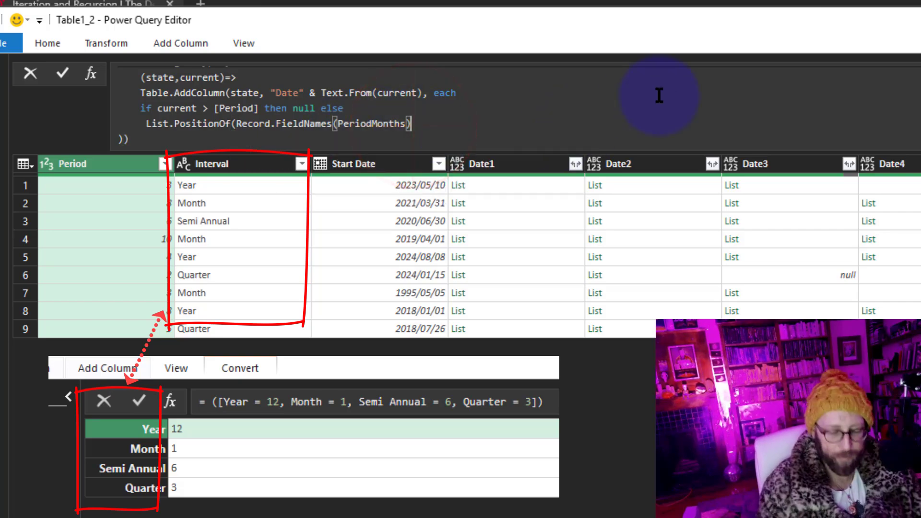
- Add [Interval] as the value argument of List.PositionOf, close the call and apply the formula
text(, m)
key(BackSpace)
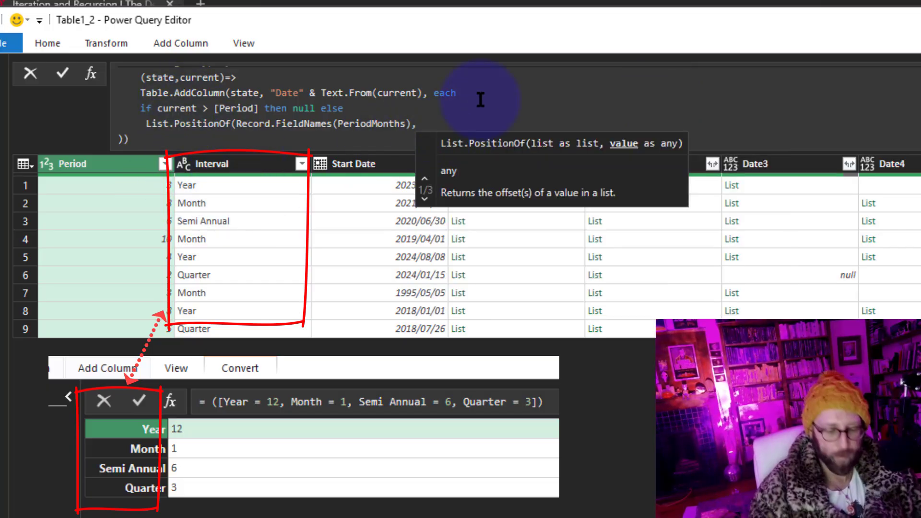
text([Interval)
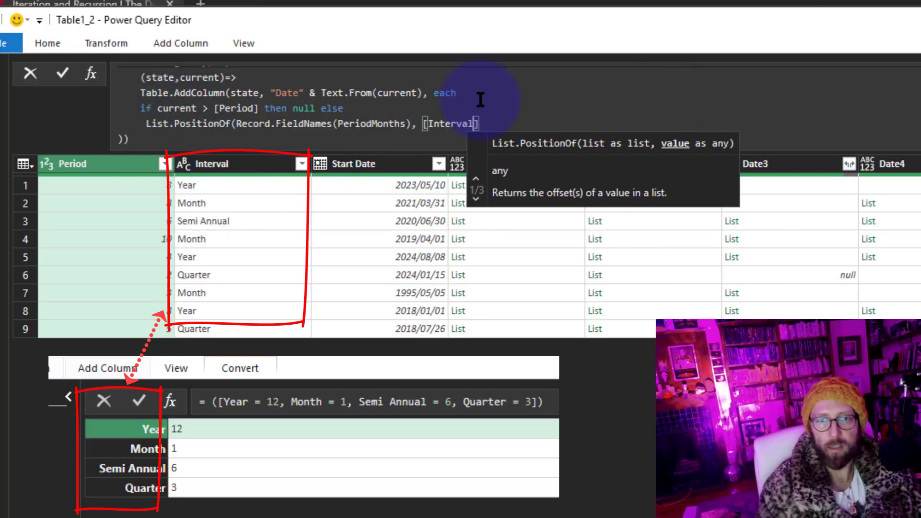
click(532, 120)
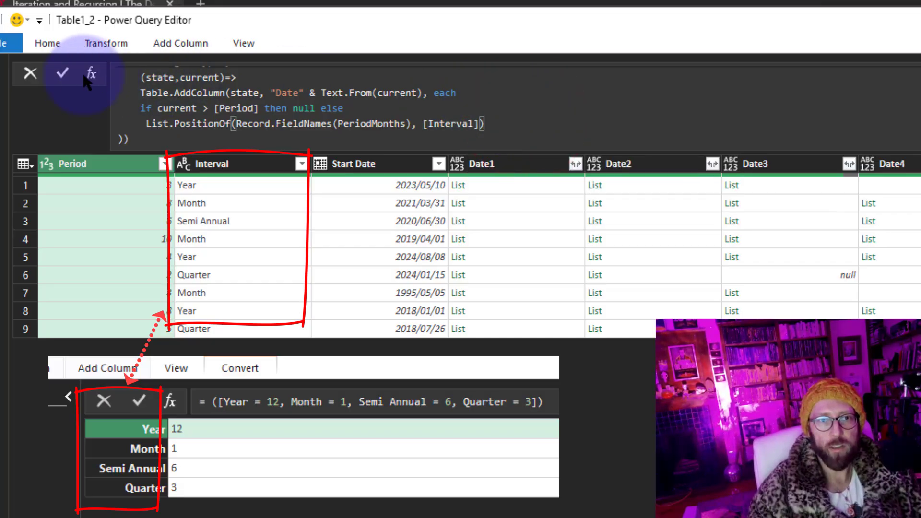
click(62, 73)
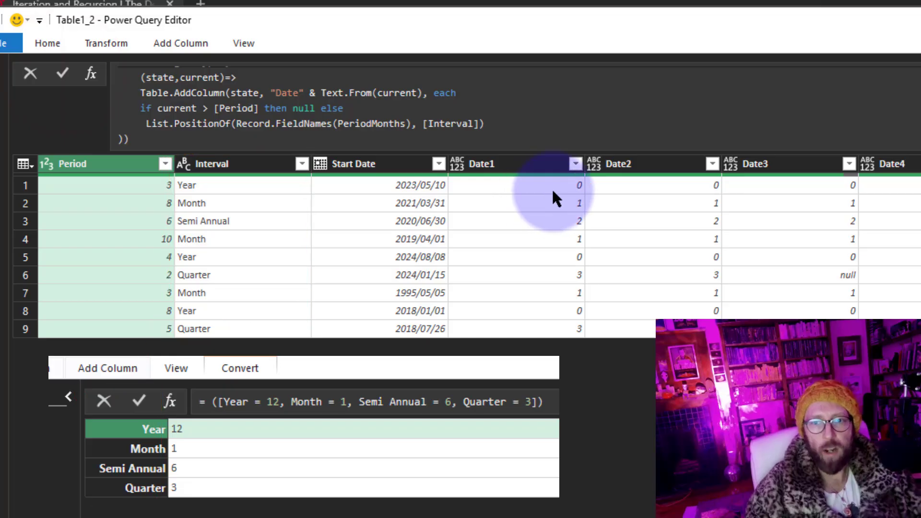
- Compare the Interval entries in the first rows with the positions returned in the Date1 column
click(209, 187)
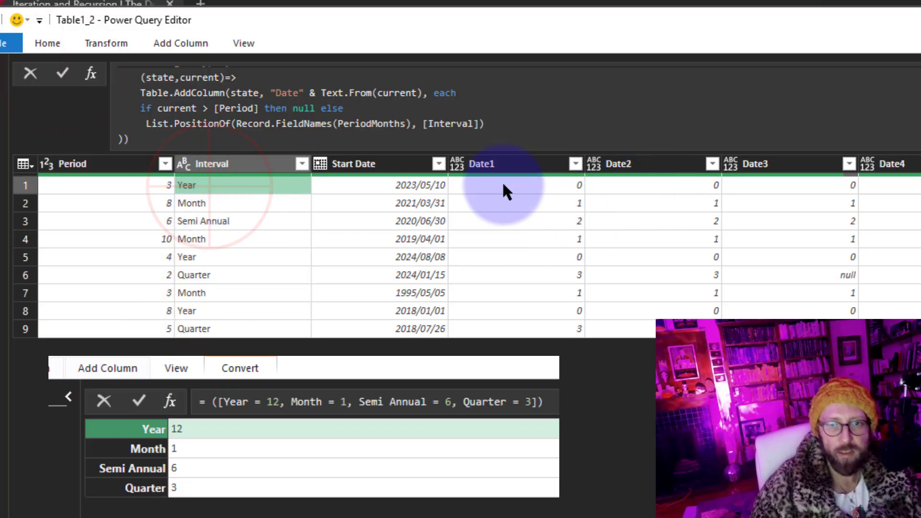
click(534, 185)
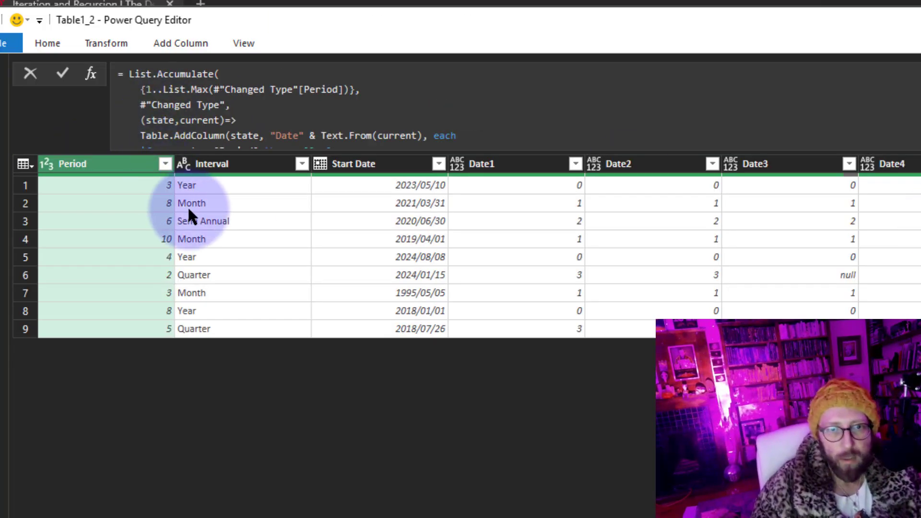
click(575, 205)
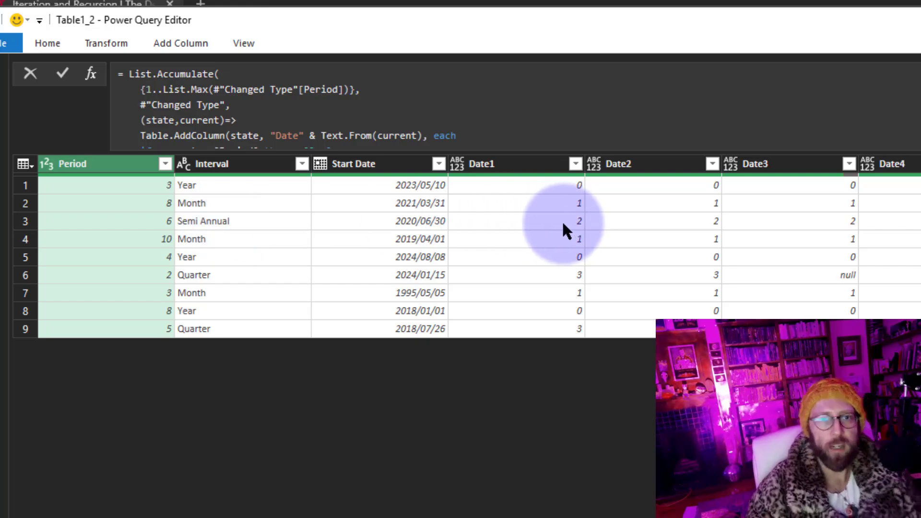
- Enclose the List.PositionOf expression in braces as an index on PeriodMonths and apply the formula
scroll(143, 128, down, 1)
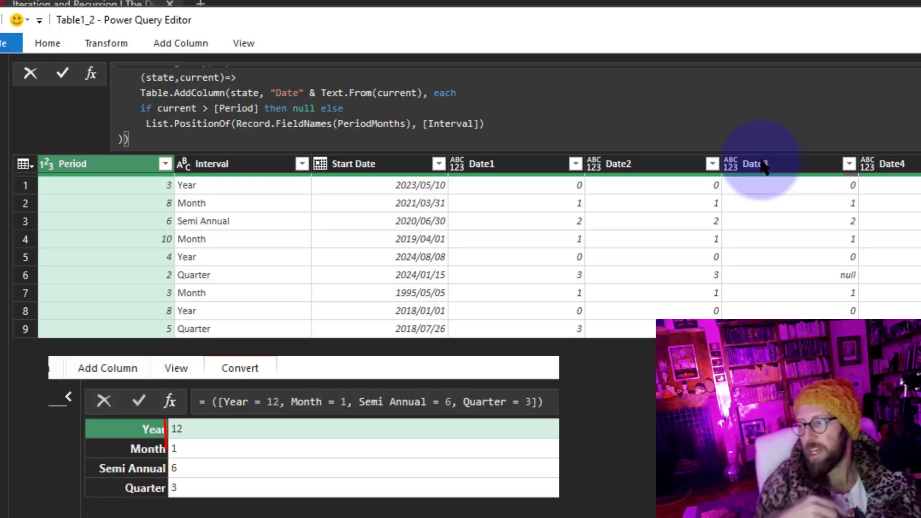
click(143, 124)
text(PeriodMonths)
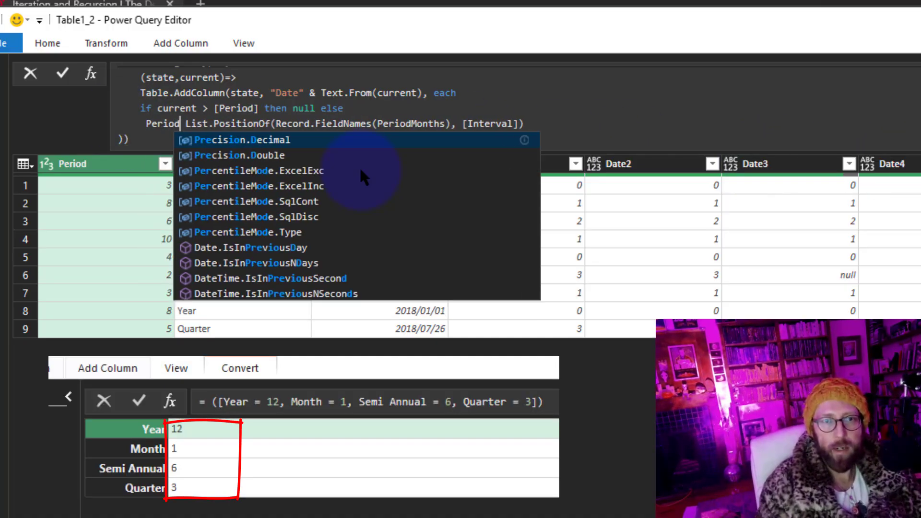
text({)
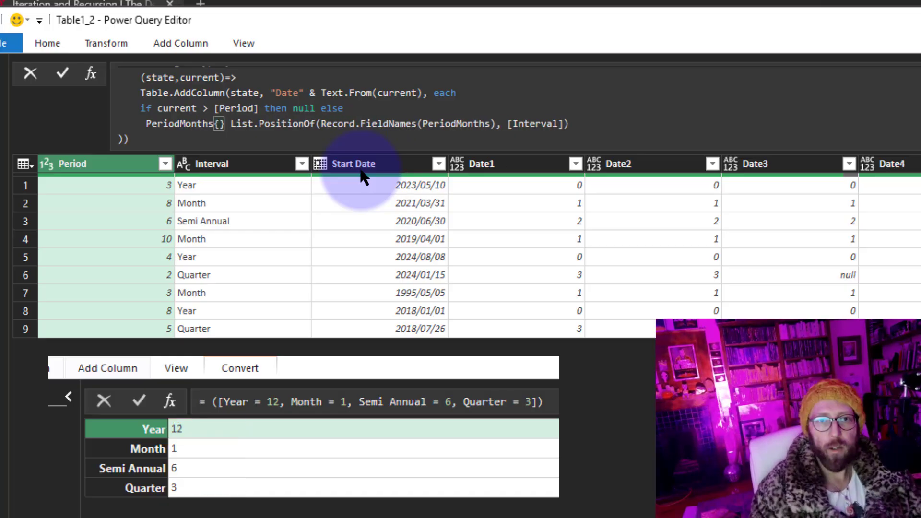
key(Delete)
key(Delete)
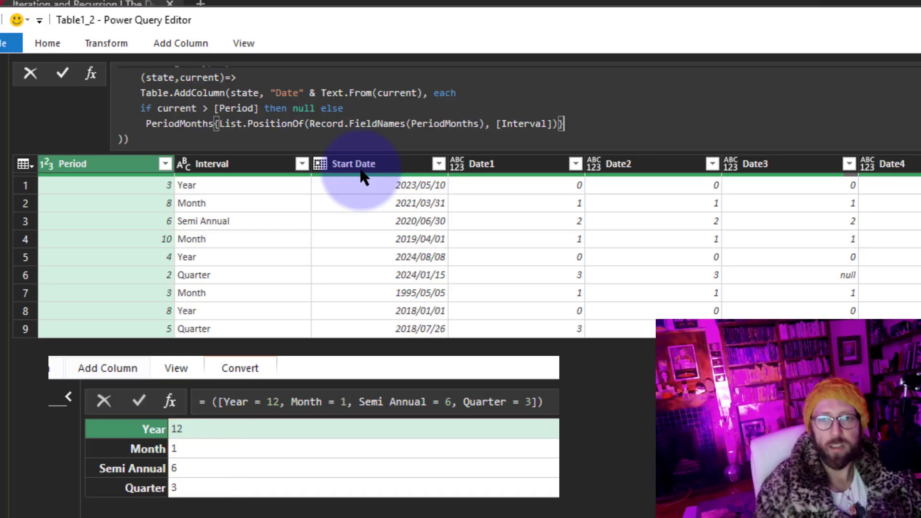
click(61, 76)
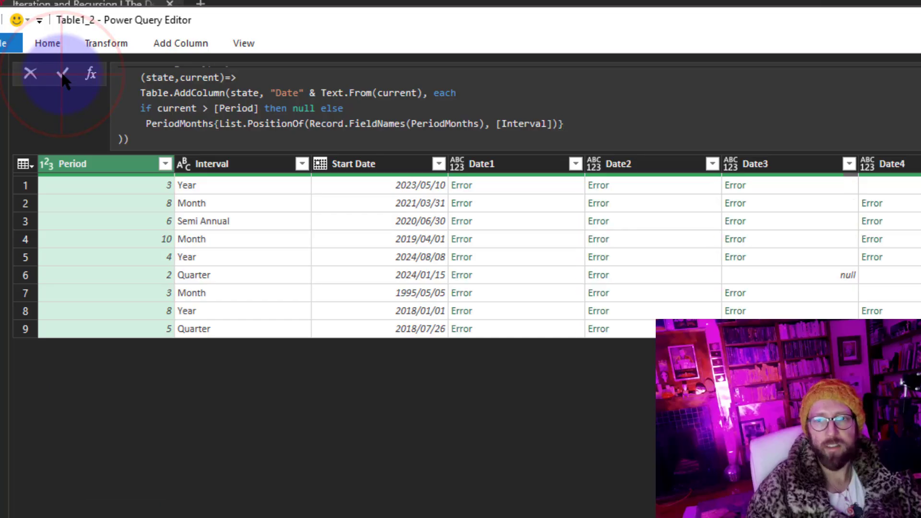
- Inspect the error in row 1 of Date1 and check the PeriodMonths record against the Custom1 result
click(533, 185)
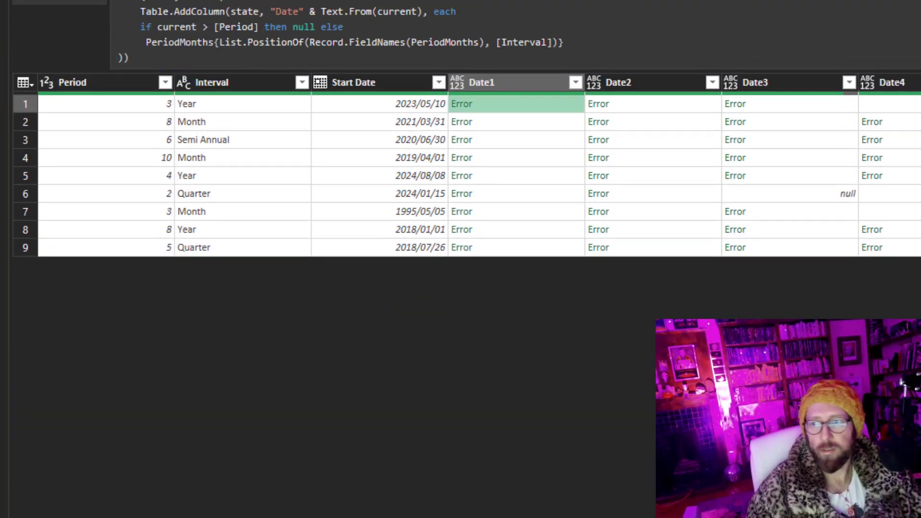
click(165, 1)
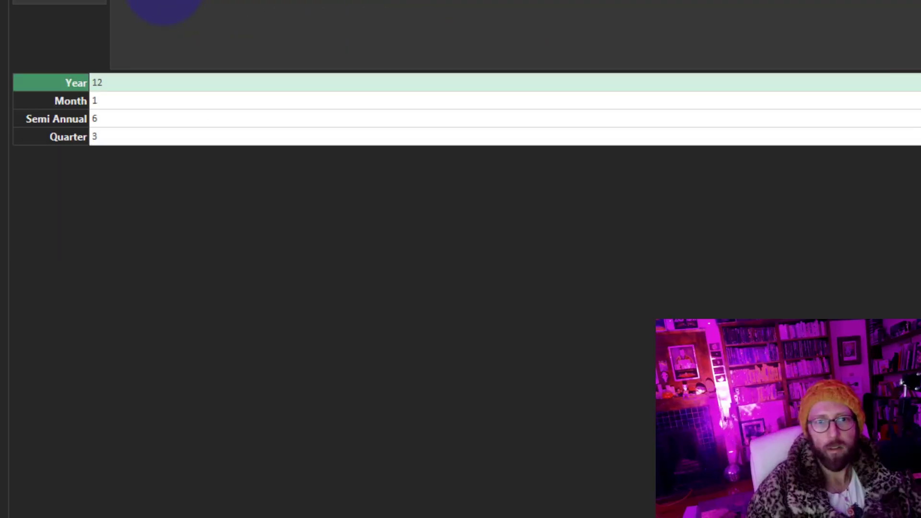
click(318, 53)
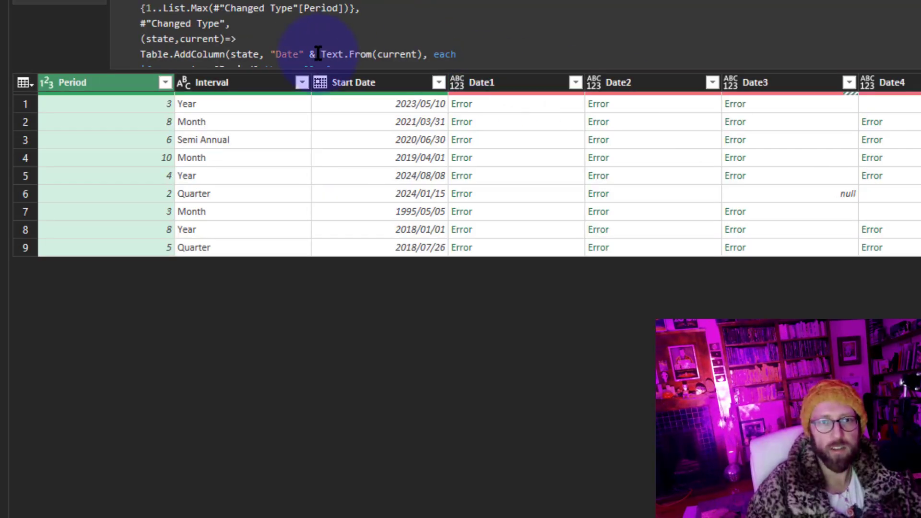
- Wrap the indexed PeriodMonths record in Record.ToList ahead of the braces and apply the formula
scroll(301, 21, down, 2)
click(148, 4)
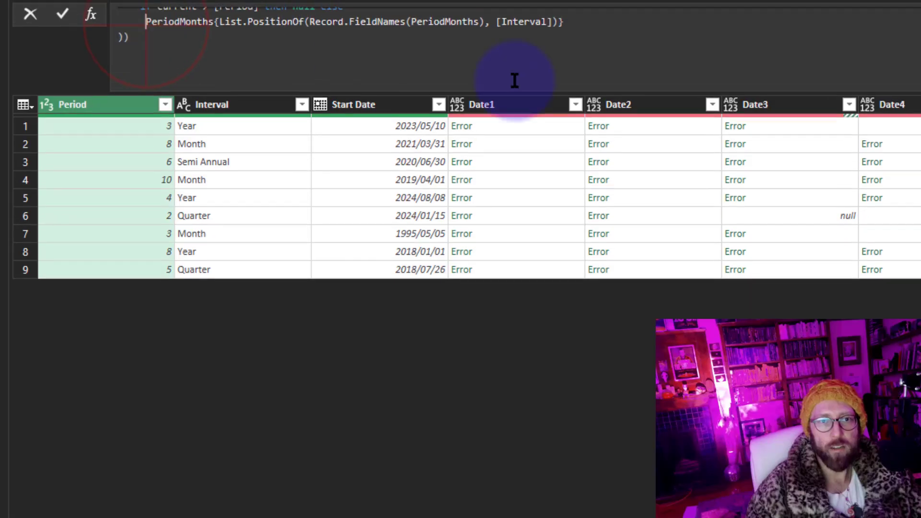
text(recordto)
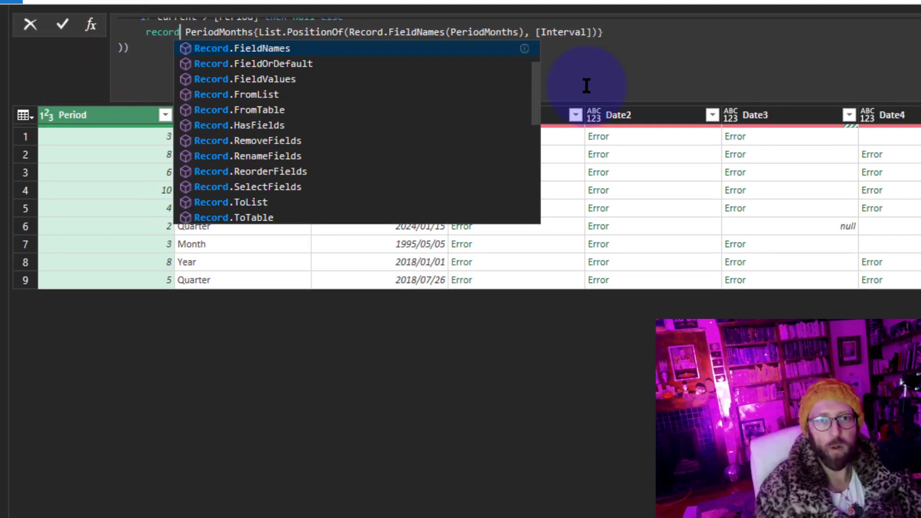
key(Tab)
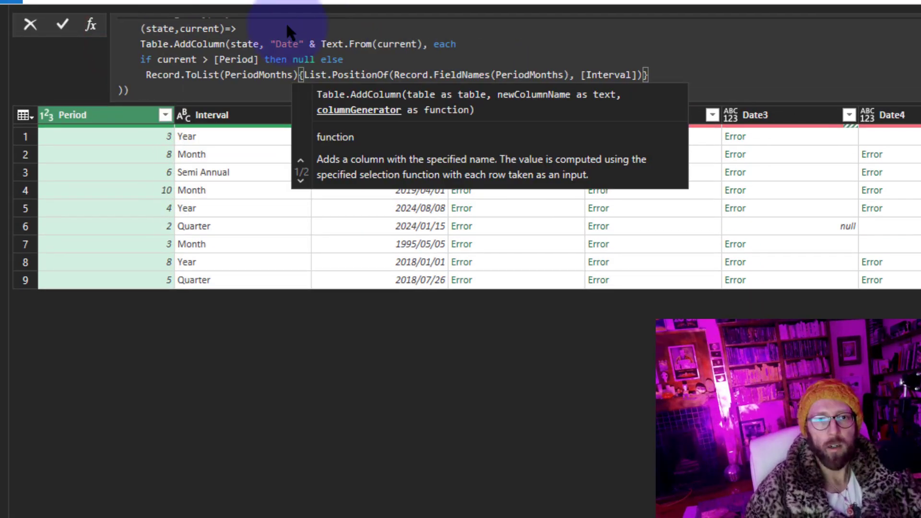
click(64, 27)
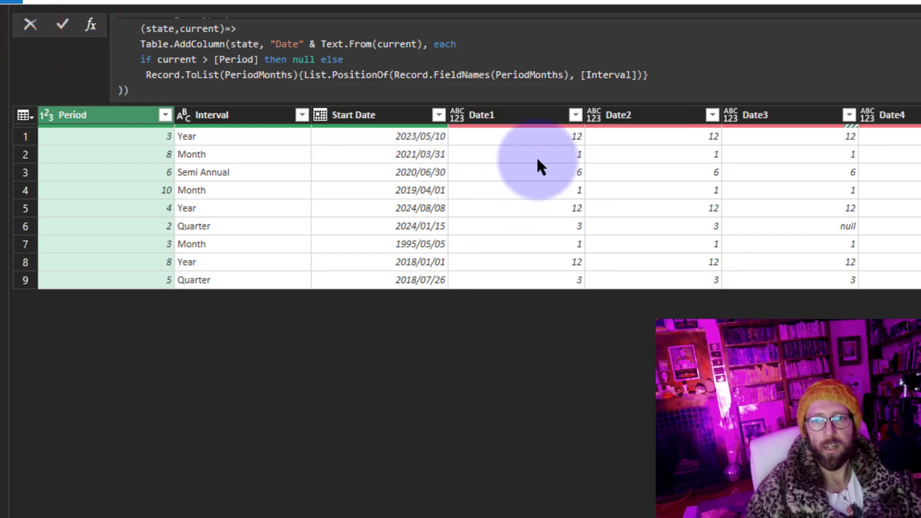
- Check the month values down the Date1 column against each row's Interval entry
click(551, 138)
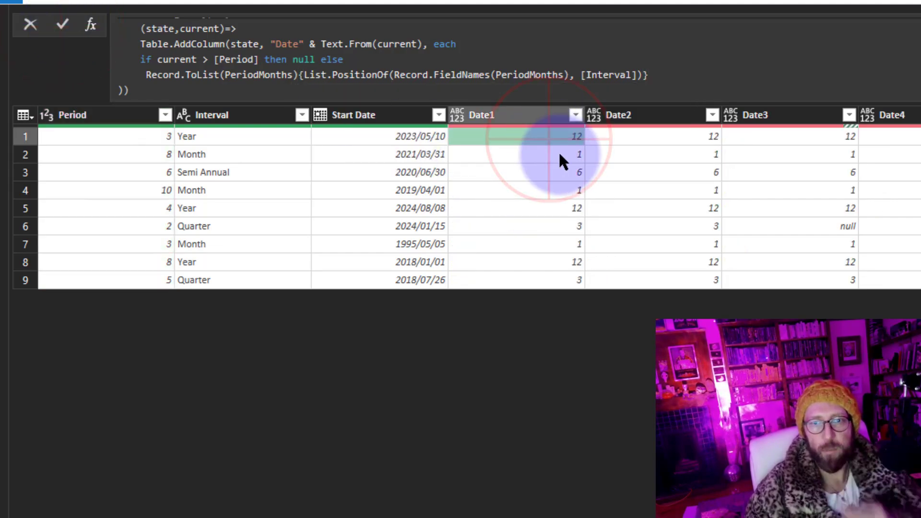
click(560, 154)
click(560, 172)
click(561, 190)
click(562, 208)
click(562, 226)
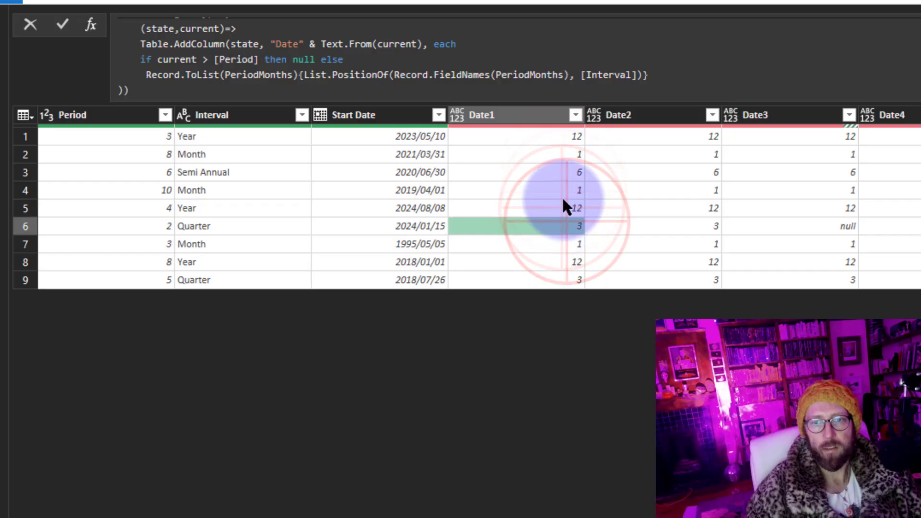
click(562, 208)
click(556, 136)
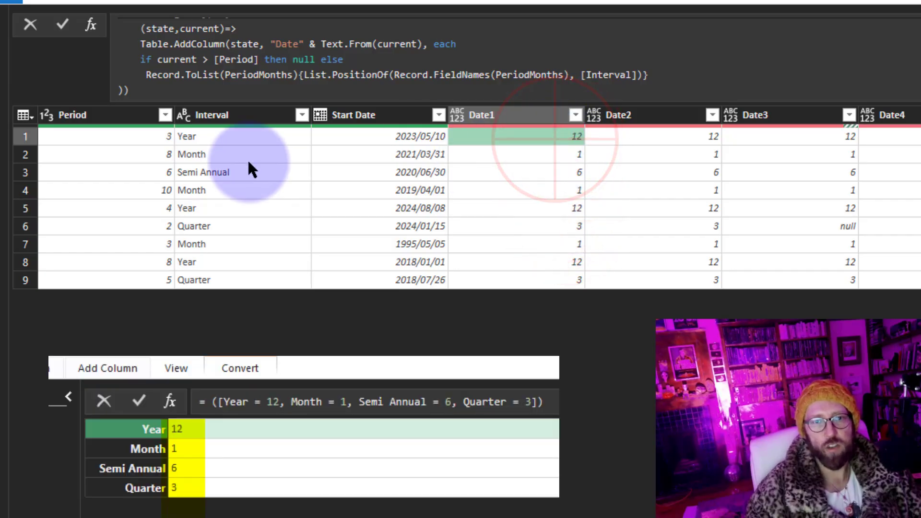
click(245, 137)
click(574, 152)
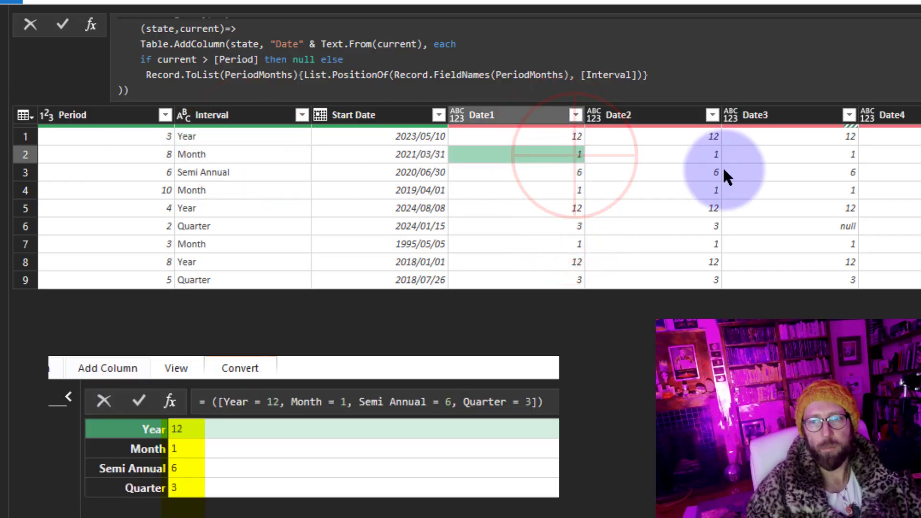
- Examine the month values across the Date columns and compare them with the Period entries in rows 1 and 2
click(723, 167)
click(766, 152)
click(905, 155)
click(565, 146)
click(165, 143)
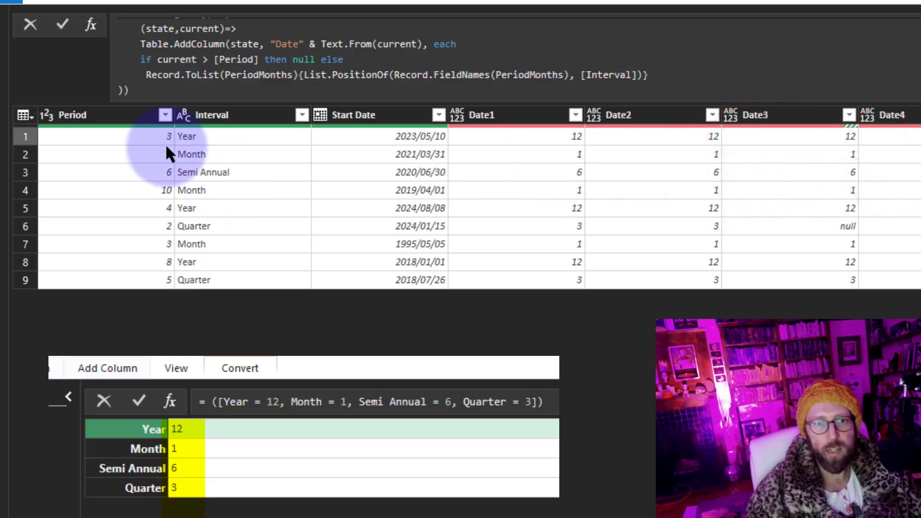
click(153, 154)
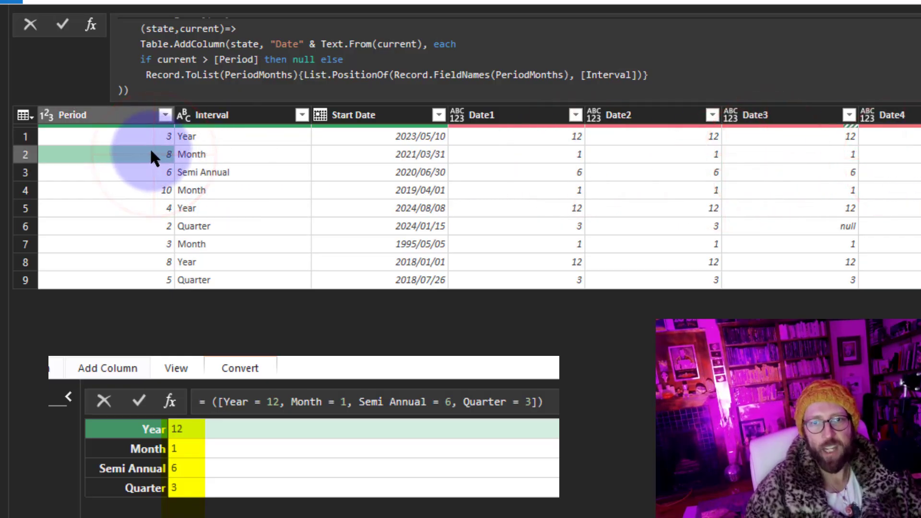
- Multiply the looked-up month value by current at the end of the else expression and apply the formula
click(672, 74)
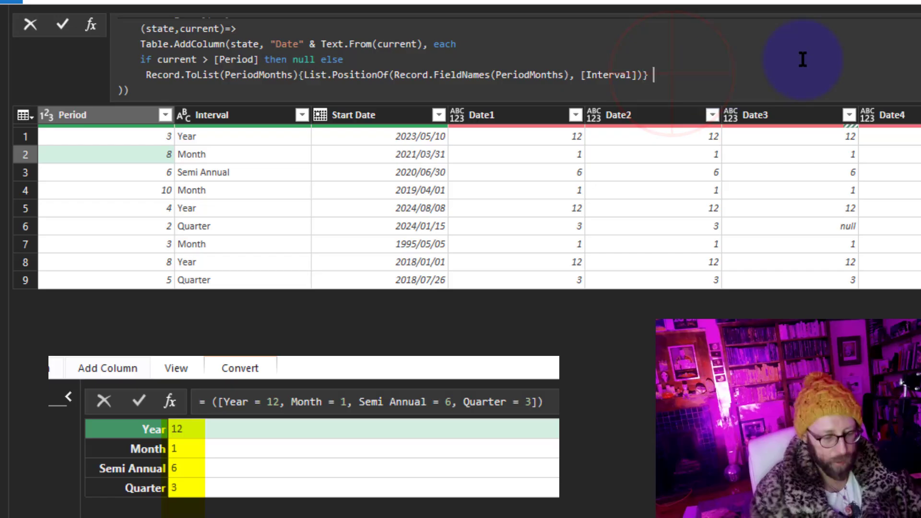
scroll(207, 45, up, 1)
double_click(209, 71)
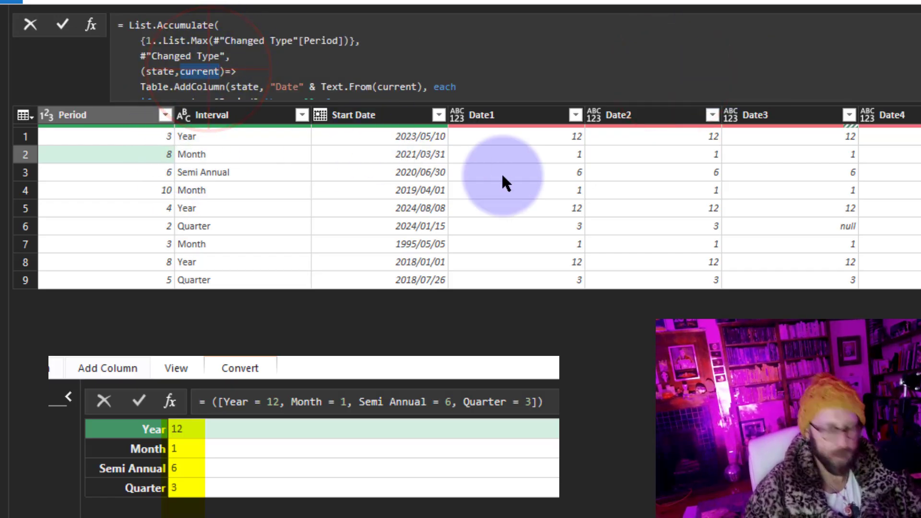
scroll(672, 82, down, 1)
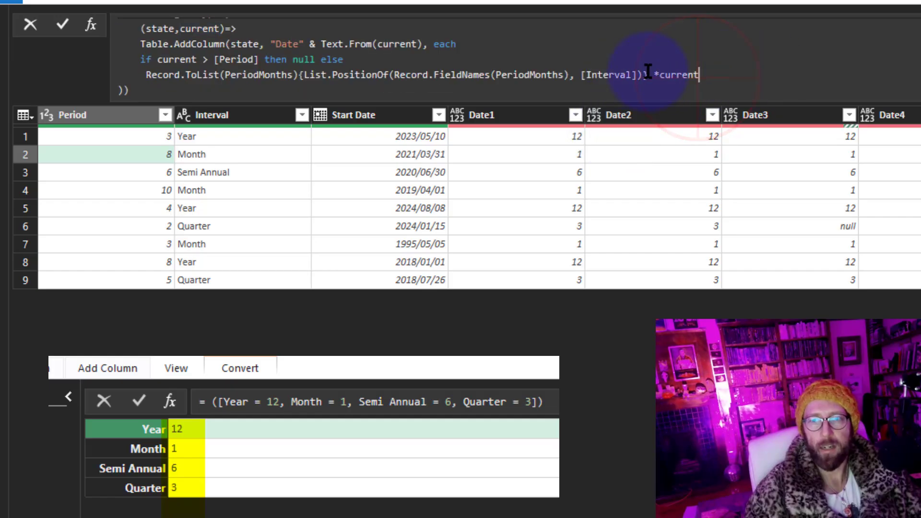
click(73, 23)
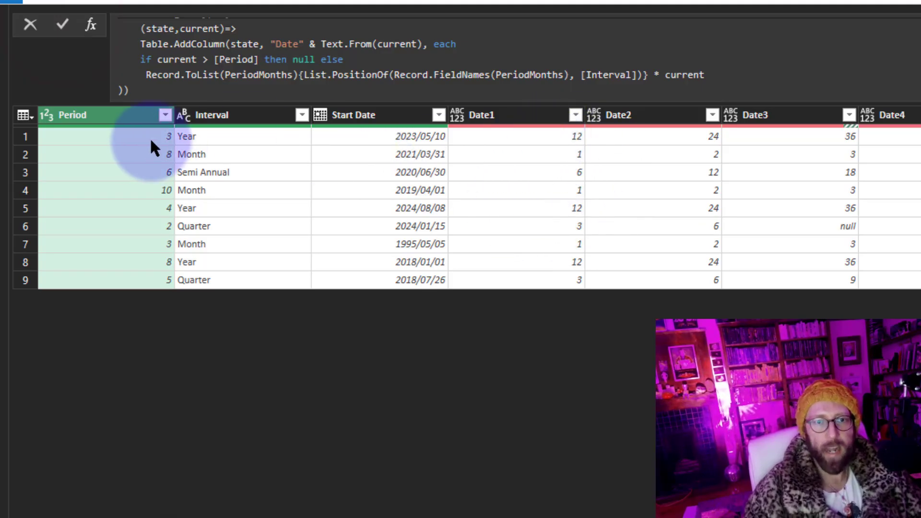
- Compare row 1's Period entry with its multiplied month values in the Date1, Date2 and Date3 columns
click(151, 137)
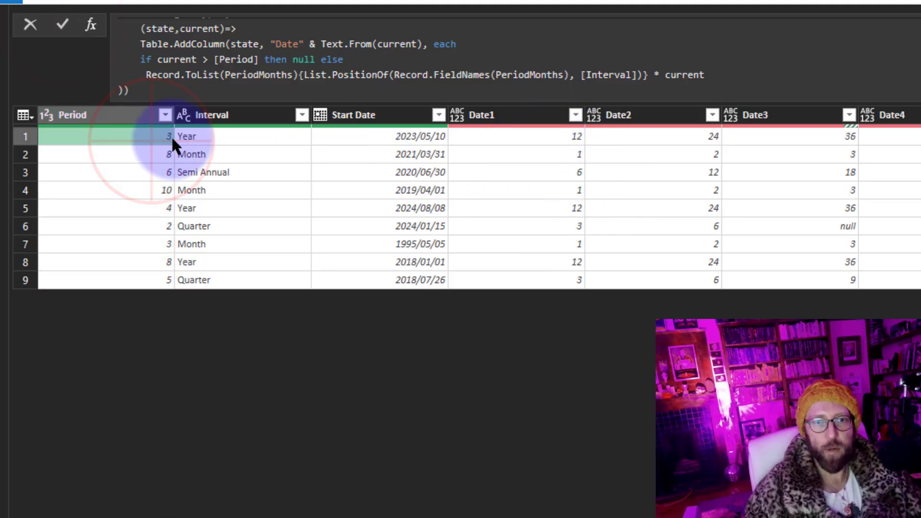
click(511, 136)
click(678, 137)
click(813, 136)
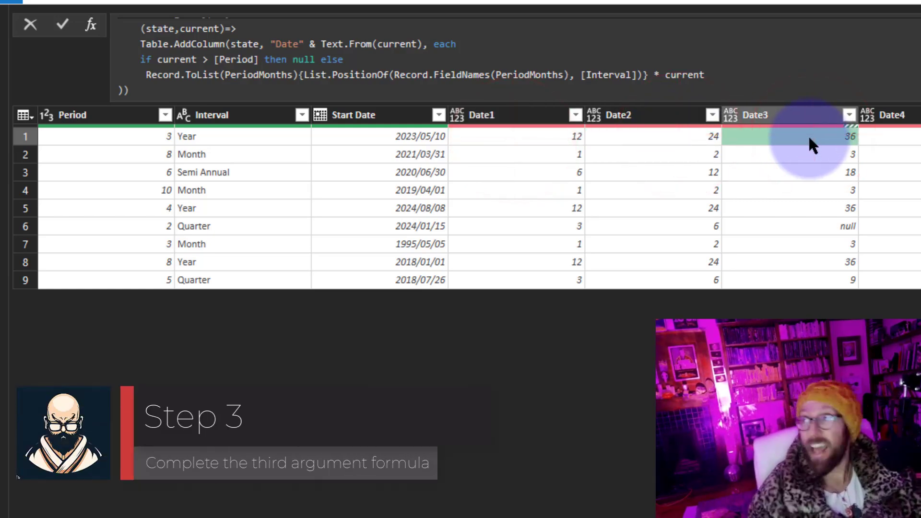
- Wrap the else expression in Date.AddMonths with [Start Date] as its first argument and apply the formula
click(136, 75)
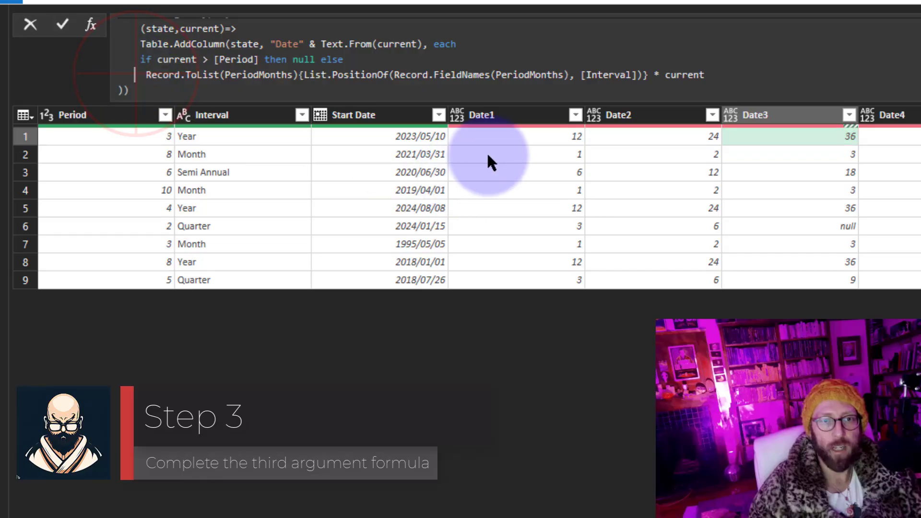
text(datead)
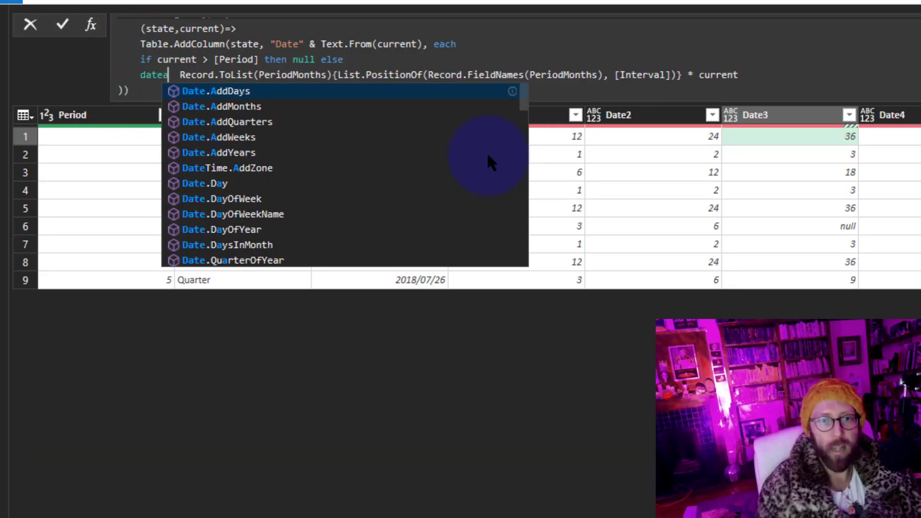
key(Down)
key(Tab)
text(()
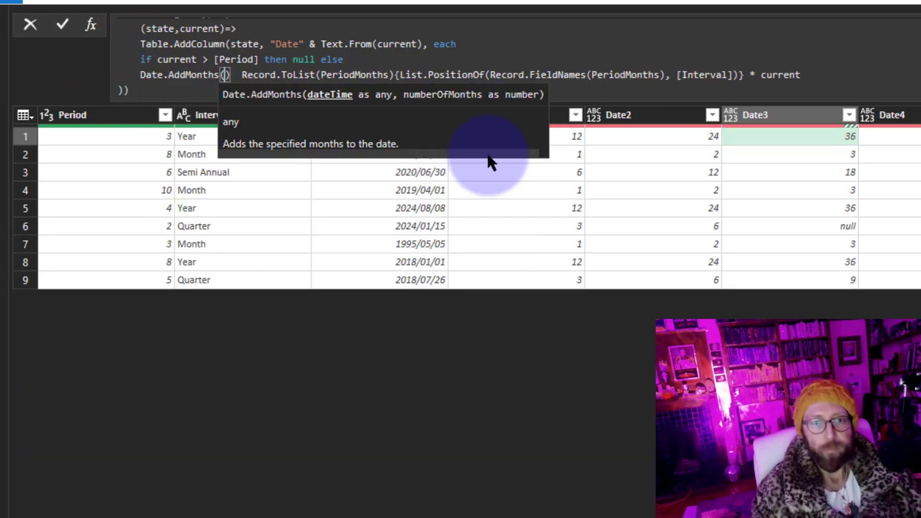
text([Start da)
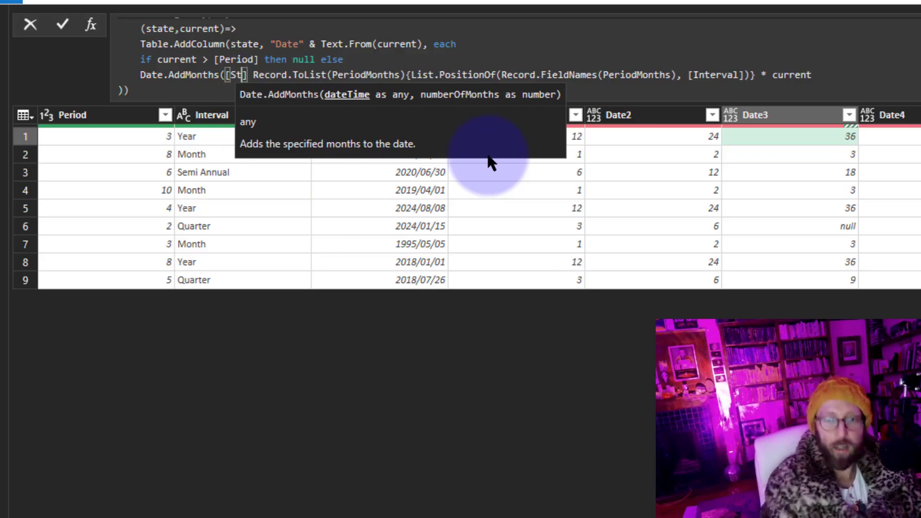
text(te)
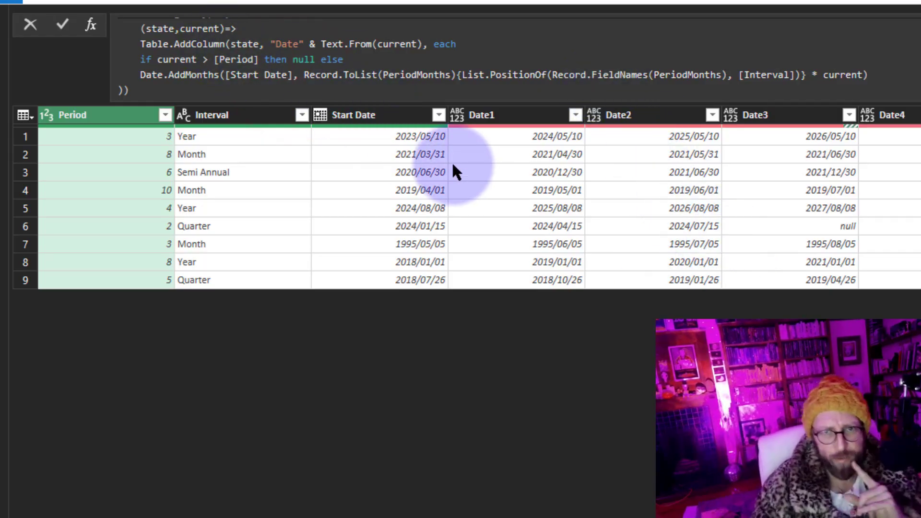
- Wrap the Date.AddMonths expression in Date.ToText with the format "dd-MMM-yyyy" and apply the formula
click(140, 75)
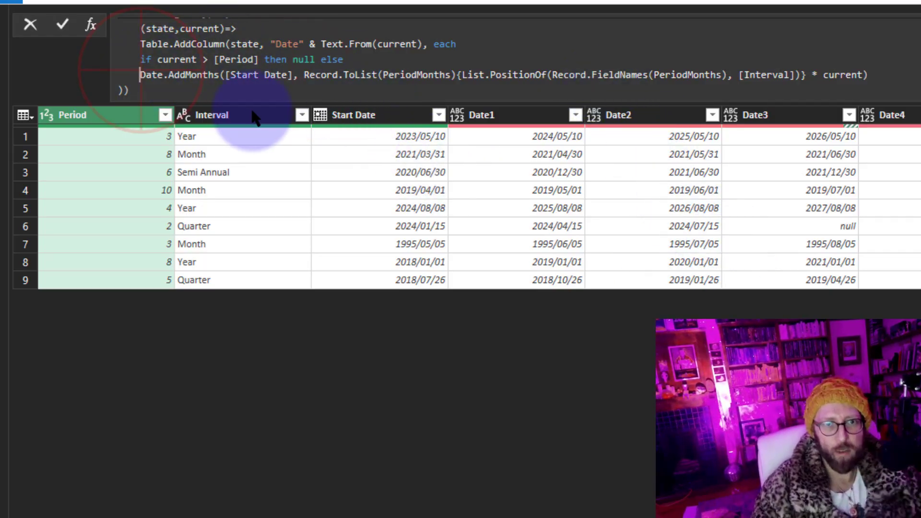
text(dateto)
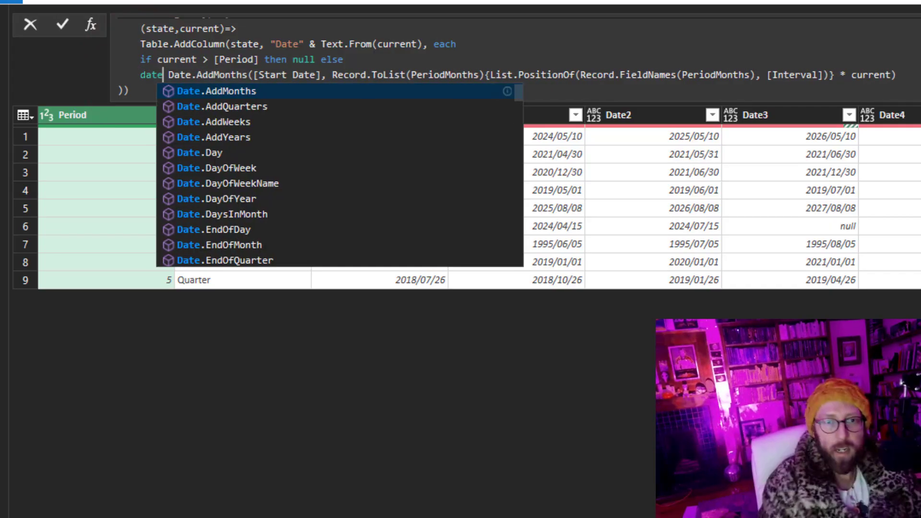
key(Down)
key(Tab)
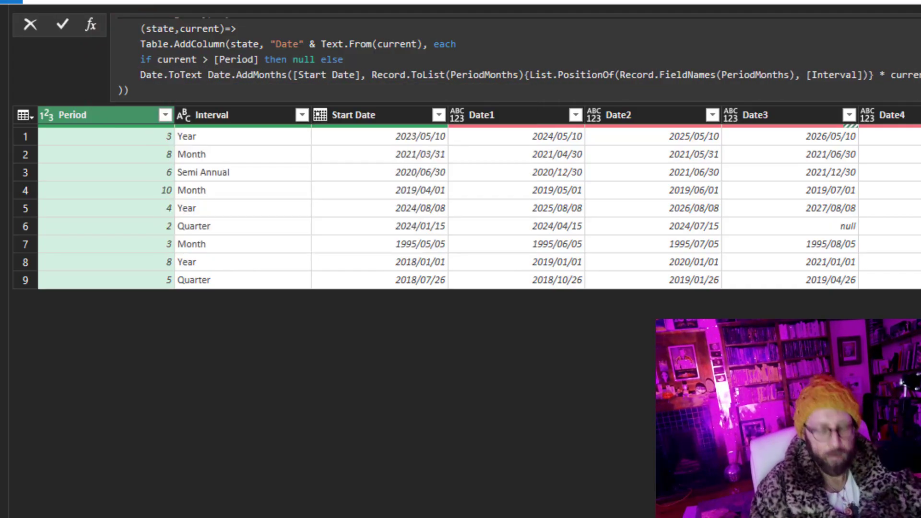
key(Delete)
text(()
key(End)
text(, )
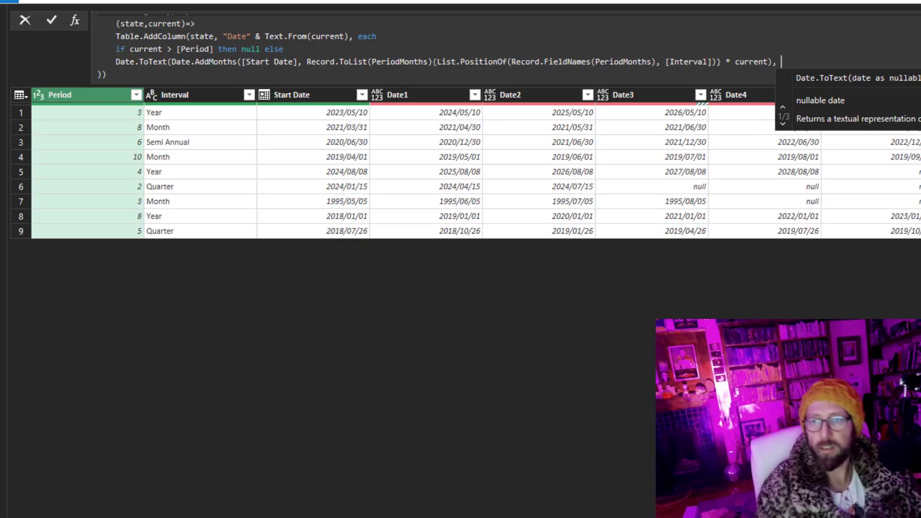
text("dd-MM)
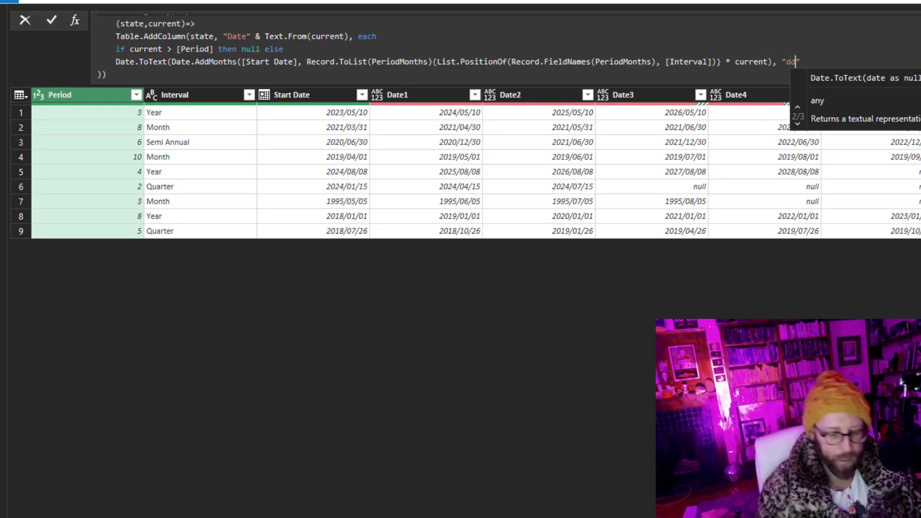
text(M-yyyy)
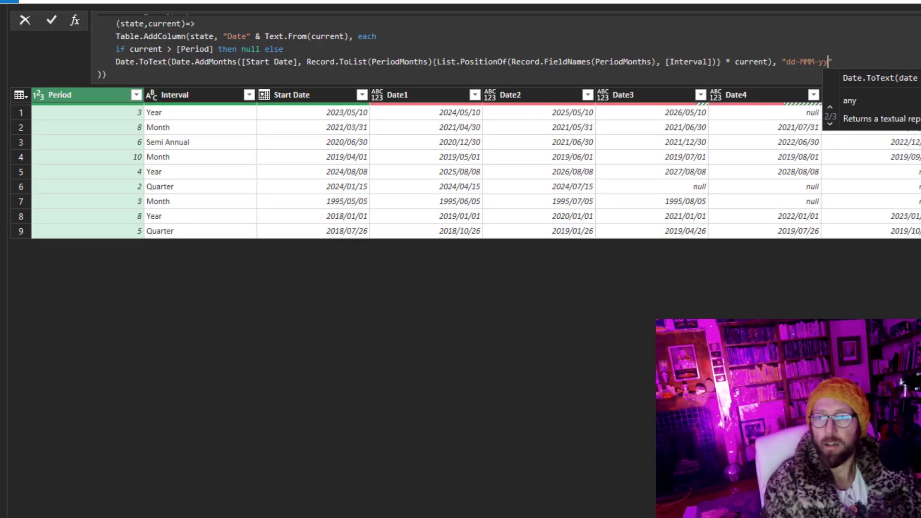
click(52, 21)
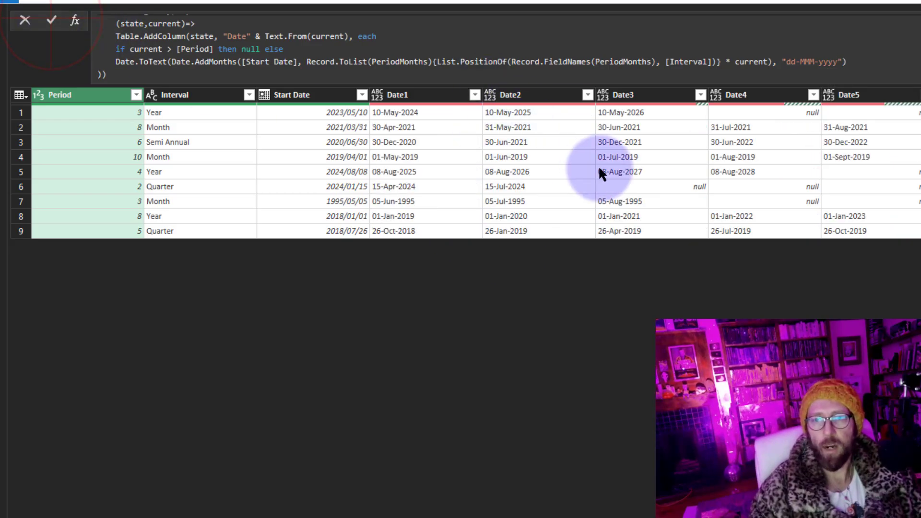
- Review the formatted date columns, close and load the query, and switch to the browser page about List.Accumulate
click(619, 127)
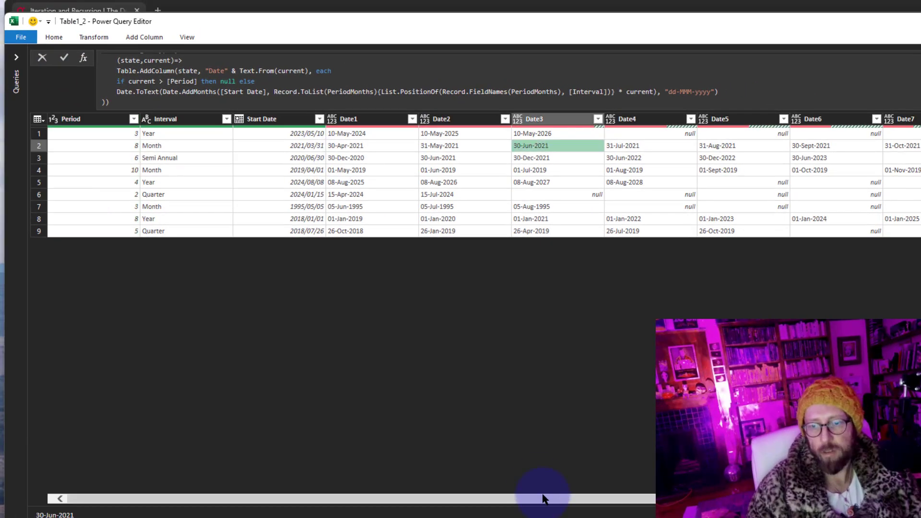
drag(543, 497, 383, 472)
scroll(382, 468, left, 2)
click(54, 37)
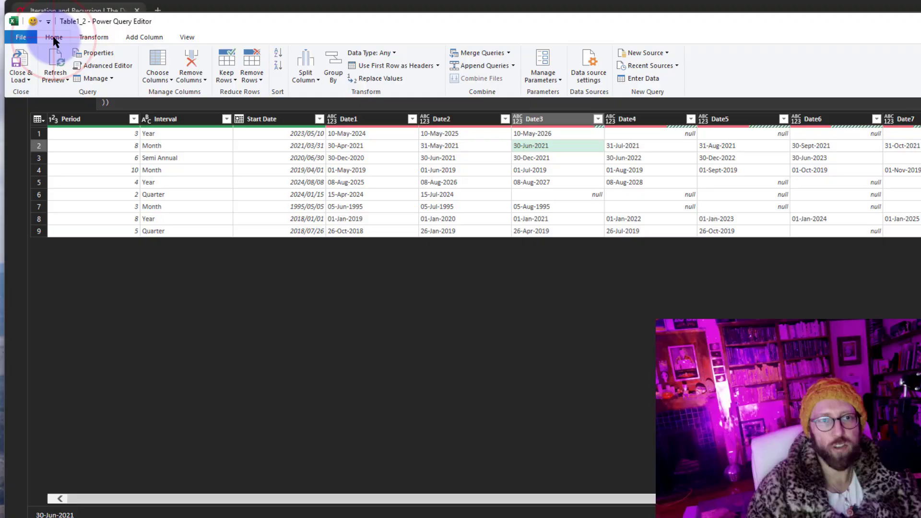
click(17, 62)
key(alt+Tab)
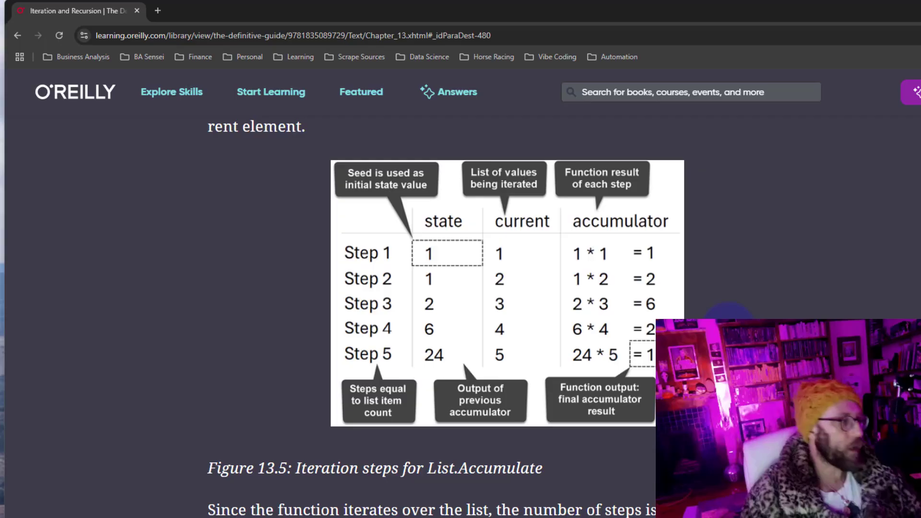